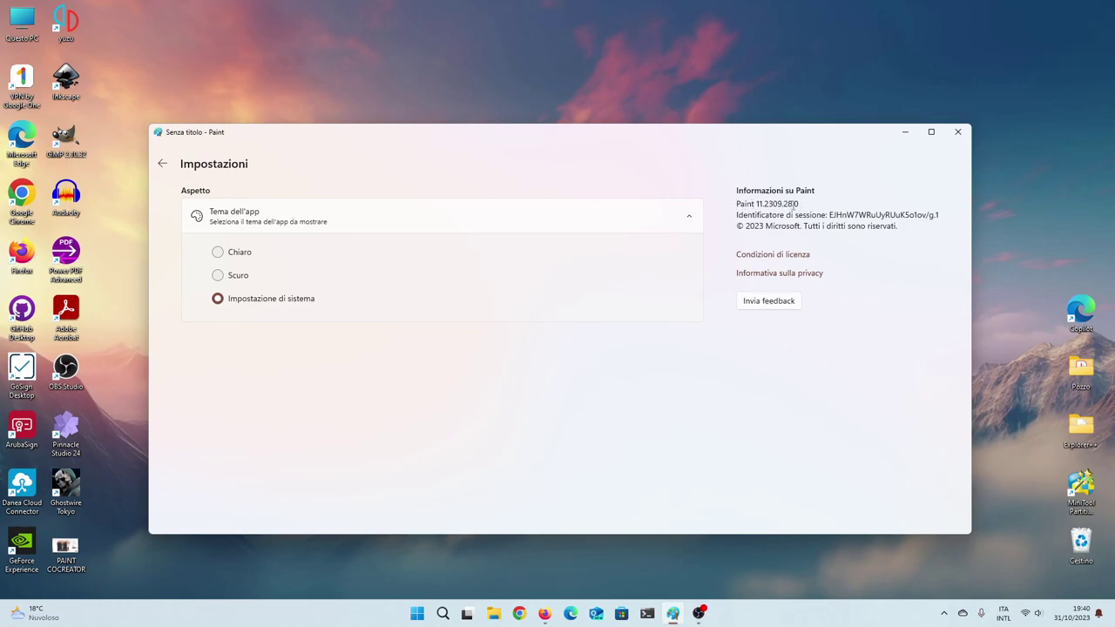
Highlight the version number in the settings, then return to the blank canvas and maximize the window.
left_click_drag(757, 203, 799, 204)
left_click(162, 164)
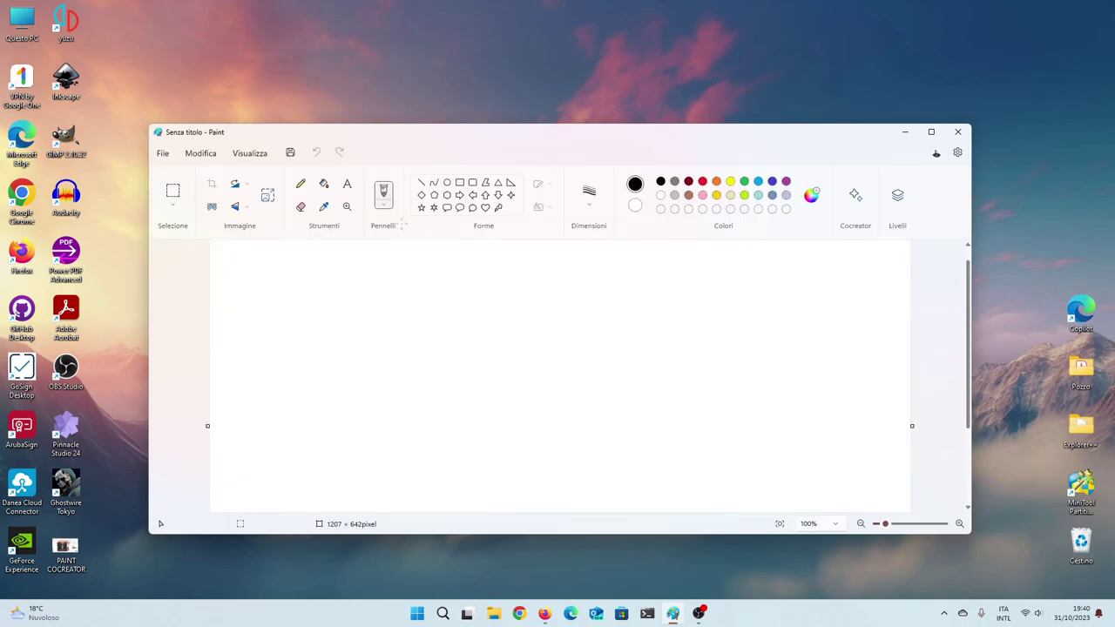
left_click(932, 132)
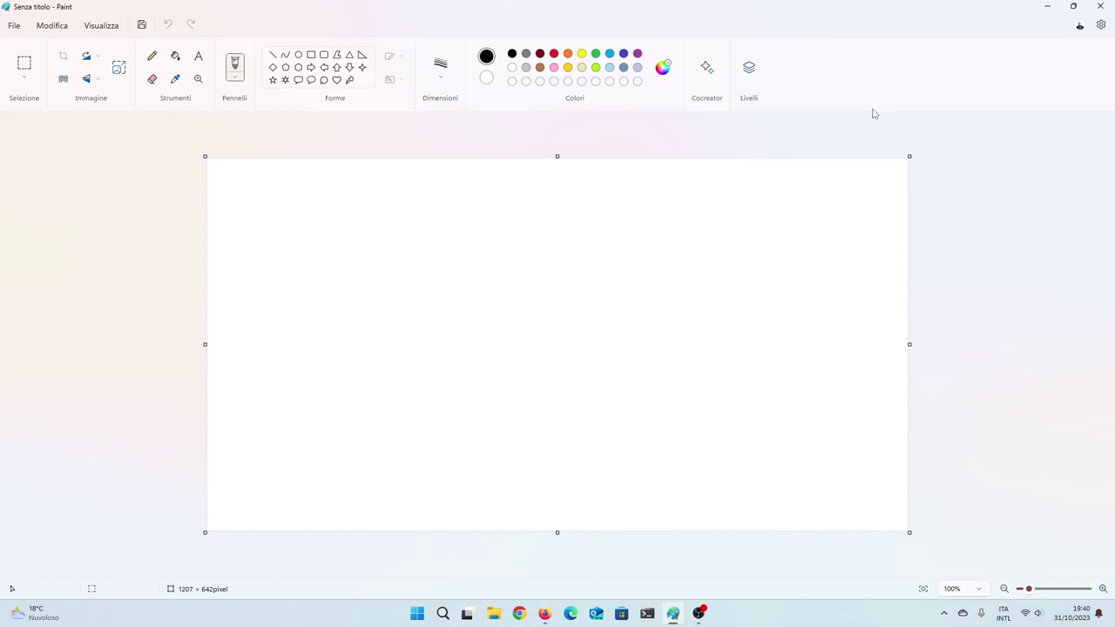
Open Cocreator and view the information on how it works.
left_click(707, 68)
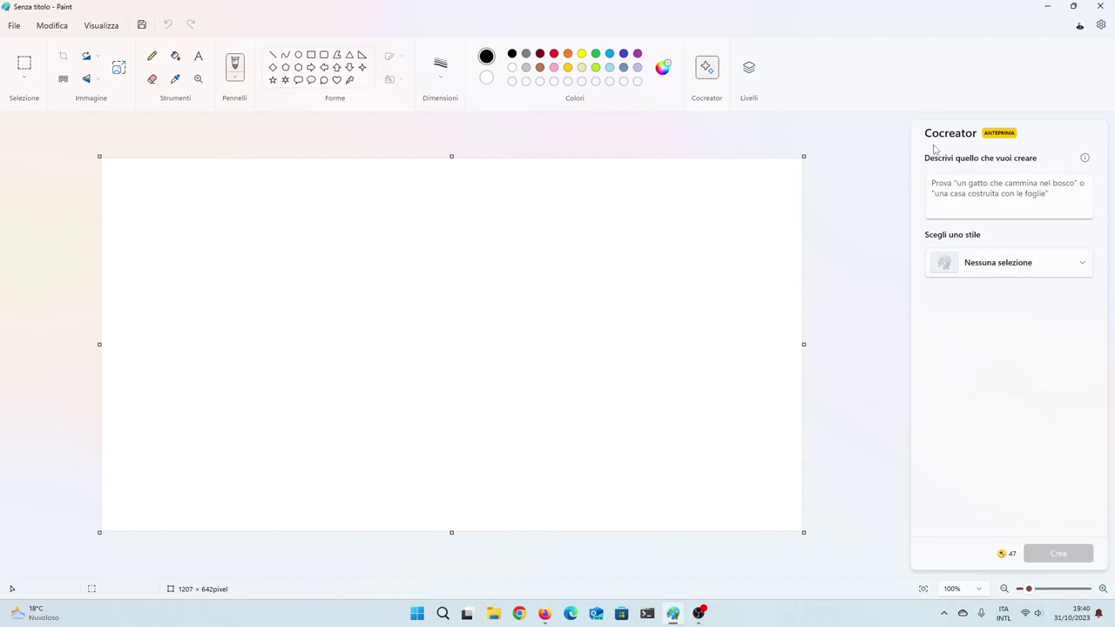
left_click(1085, 159)
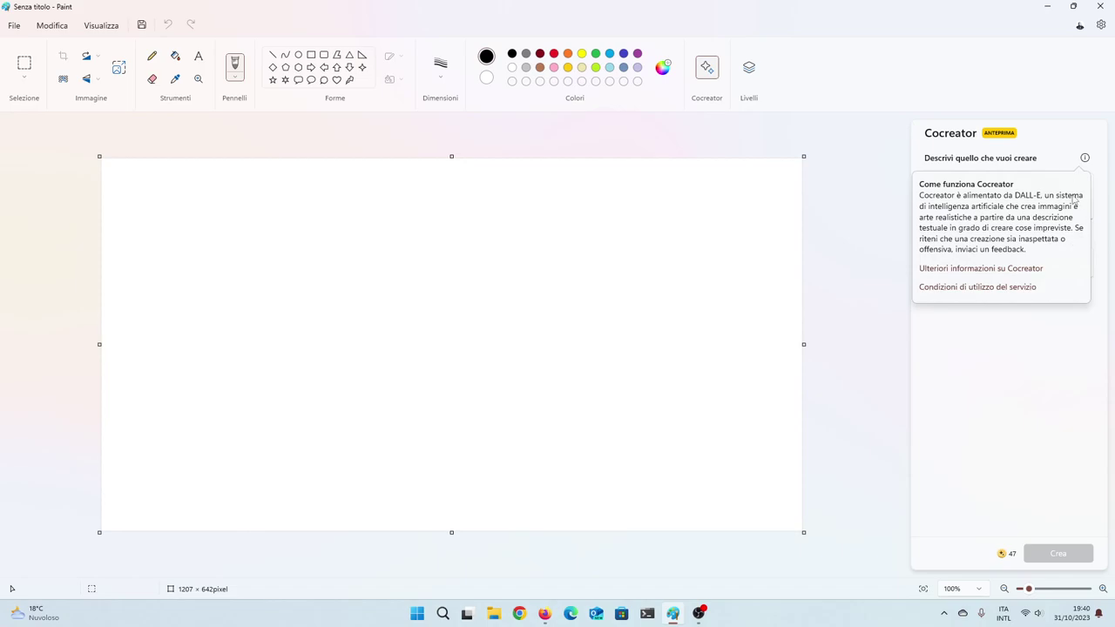
left_click(1084, 164)
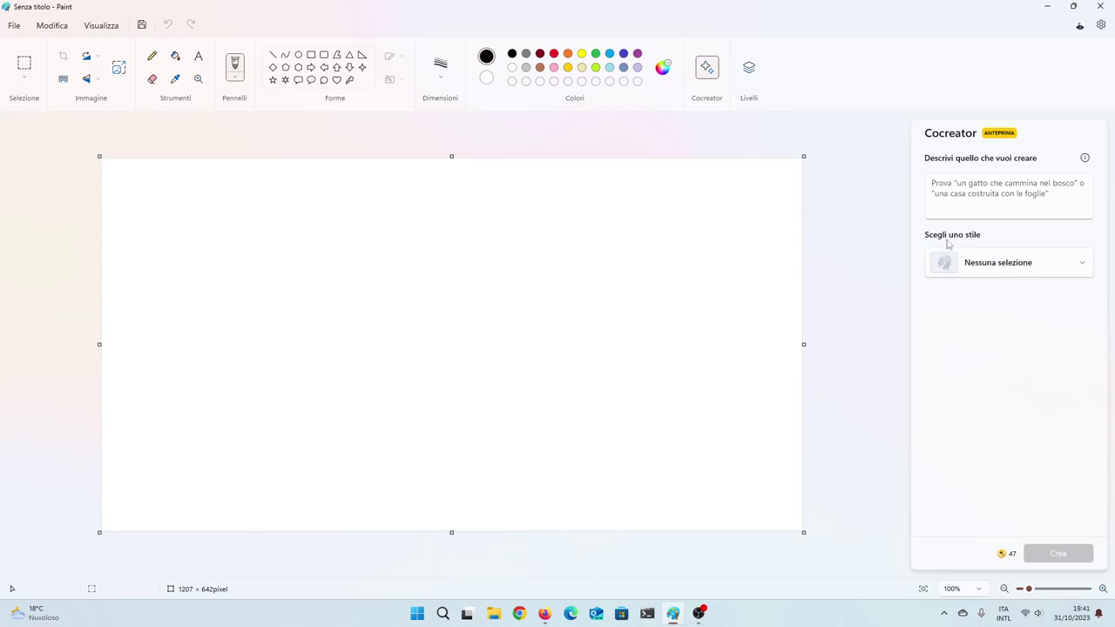
Generate Cocreator images in the Fotorealistico style from the prompt "disegnare un pinguino con in testa un cartone e la scritta marco's box".
left_click(989, 269)
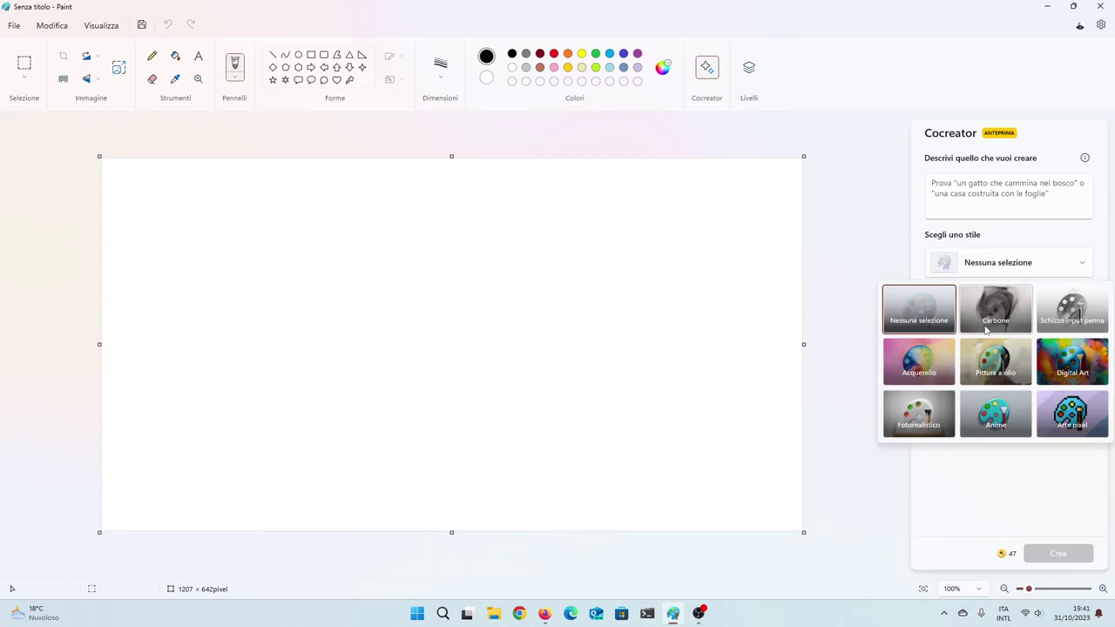
left_click(922, 422)
left_click(999, 207)
type("disegnare un pinguino st")
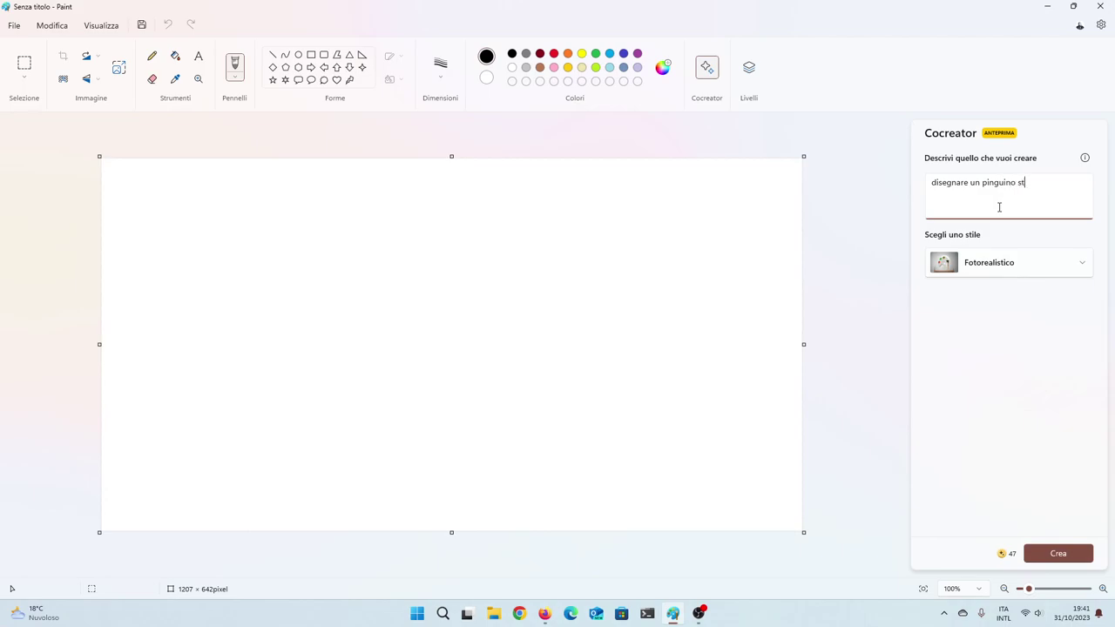
type("ilizzato co")
type("n in testa")
key("BackSpace")
key("BackSpace")
key("BackSpace")
key("BackSpace")
key("BackSpace")
key("BackSpace")
key("BackSpace")
key("BackSpace")
key("BackSpace")
key("BackSpace")
key("BackSpace")
type("la scritta marco's box")
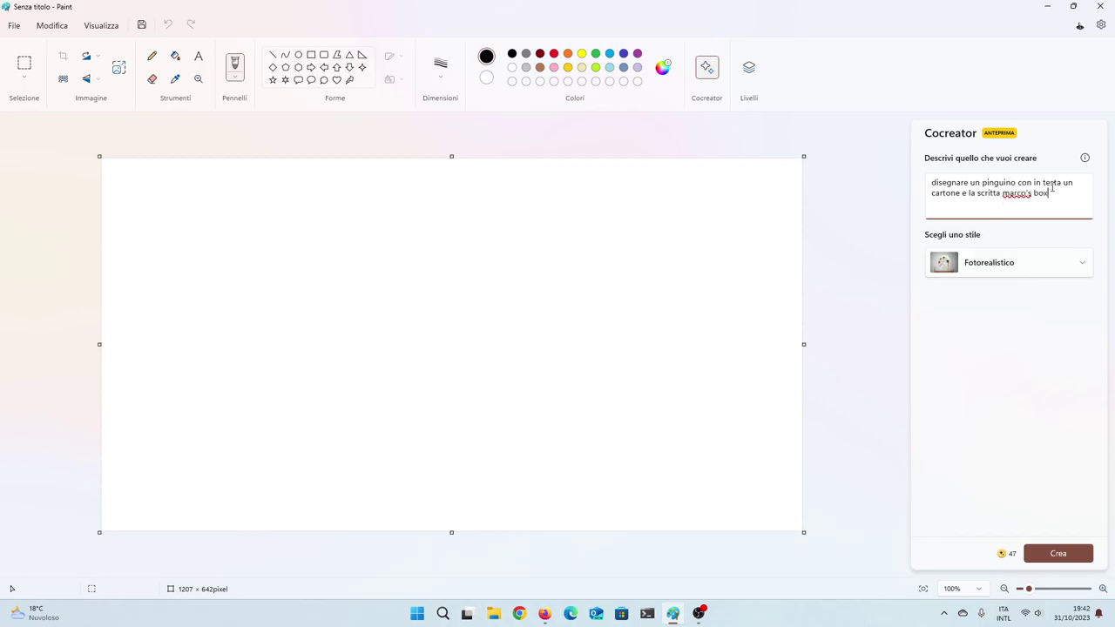
left_click(1057, 554)
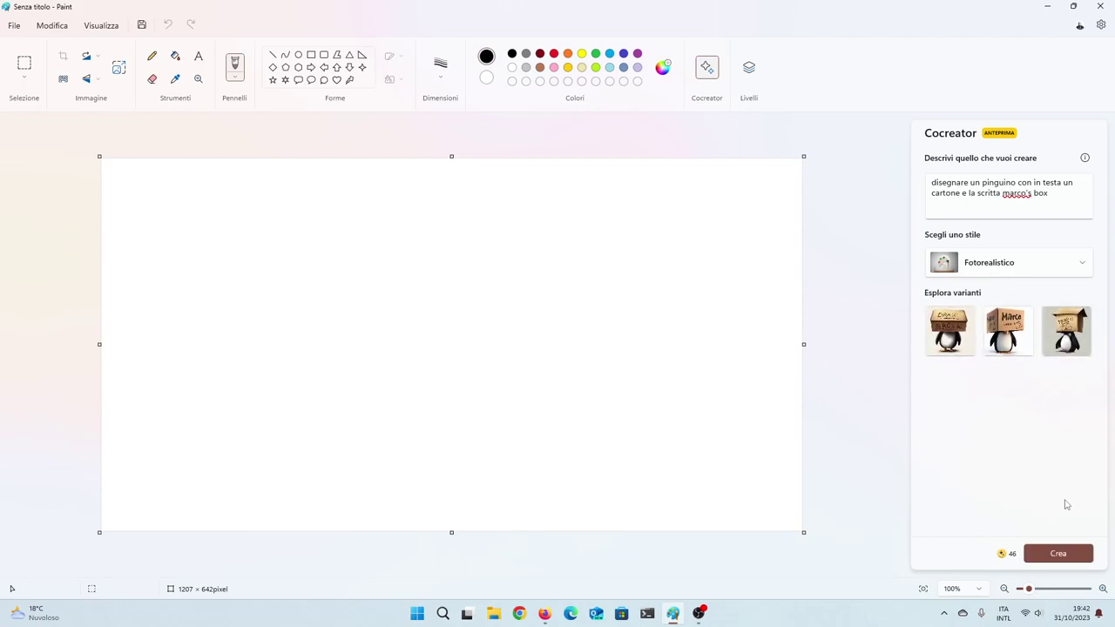
Place the three photorealistic penguin variants on the canvas in turn, ending with the second one.
left_click(950, 335)
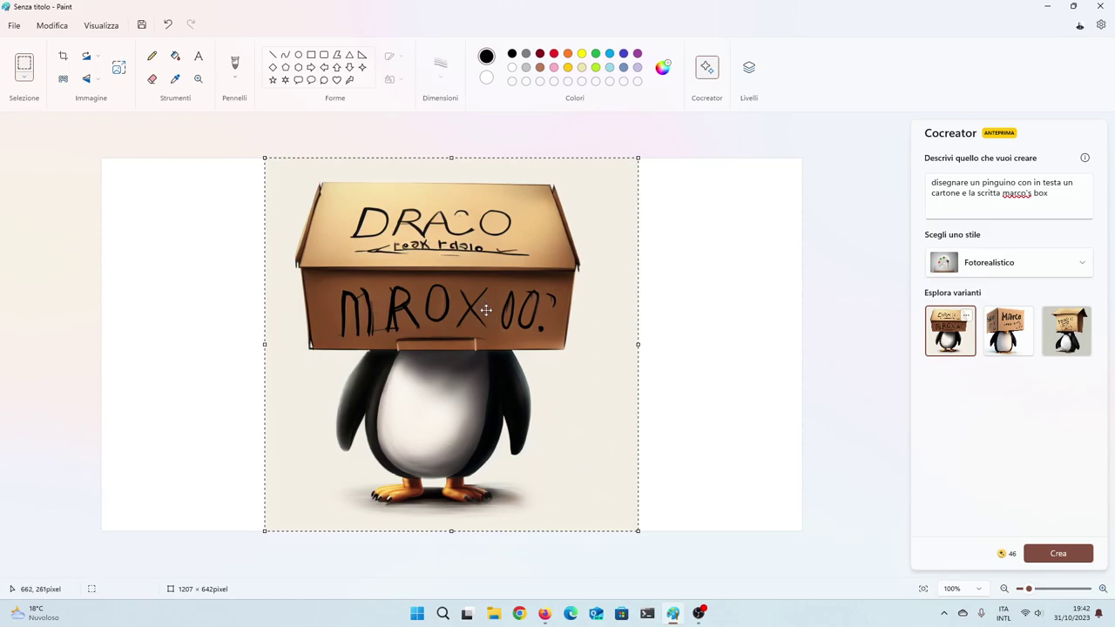
left_click(1008, 331)
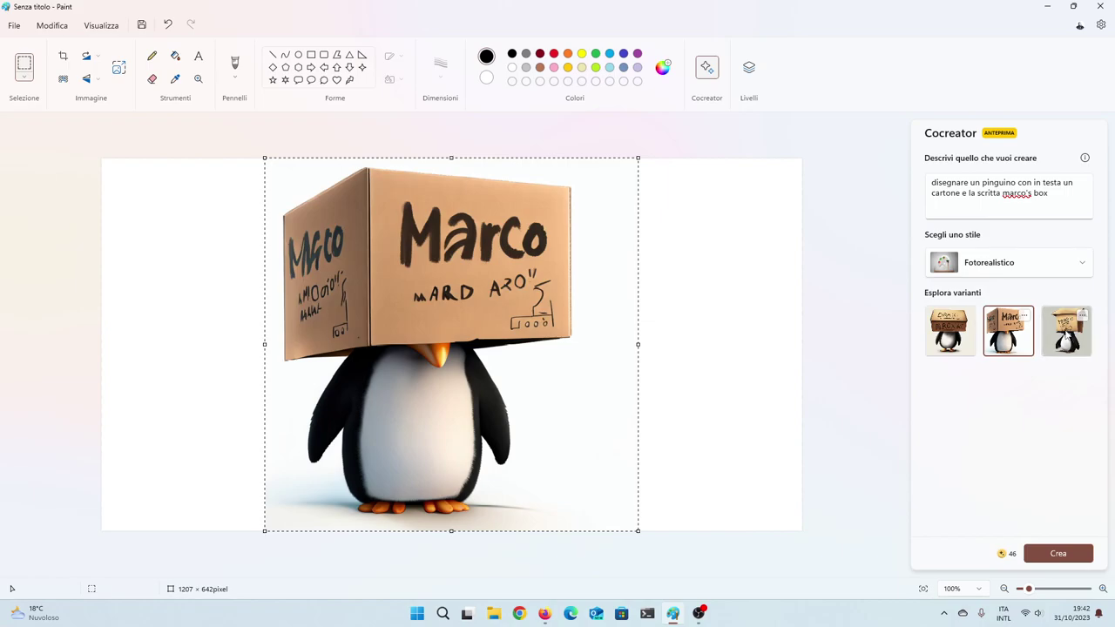
left_click(1066, 331)
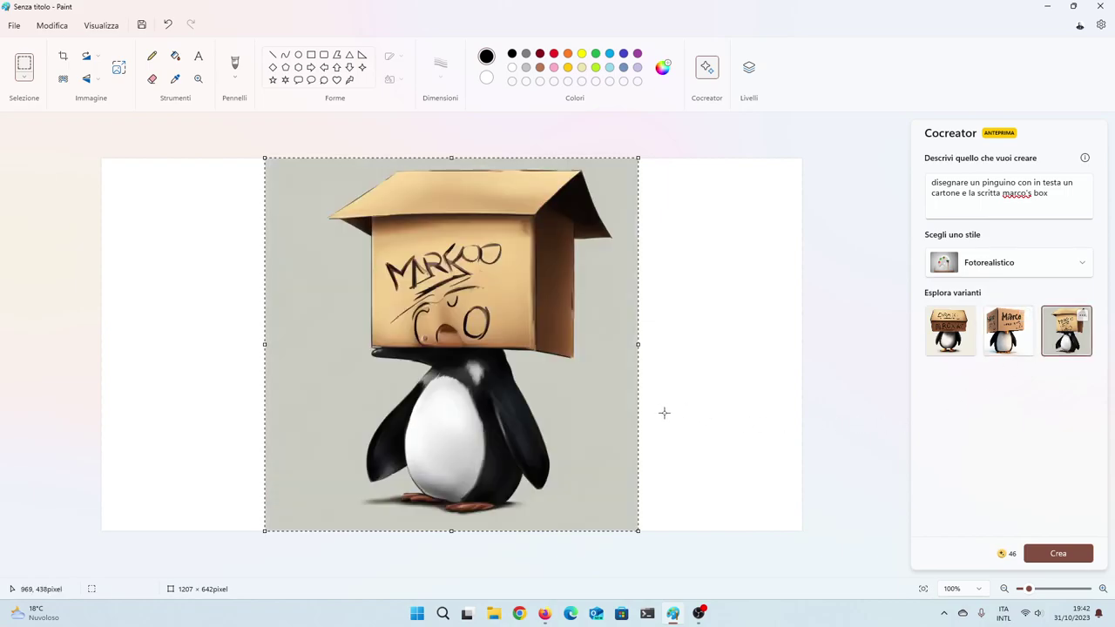
left_click(1015, 330)
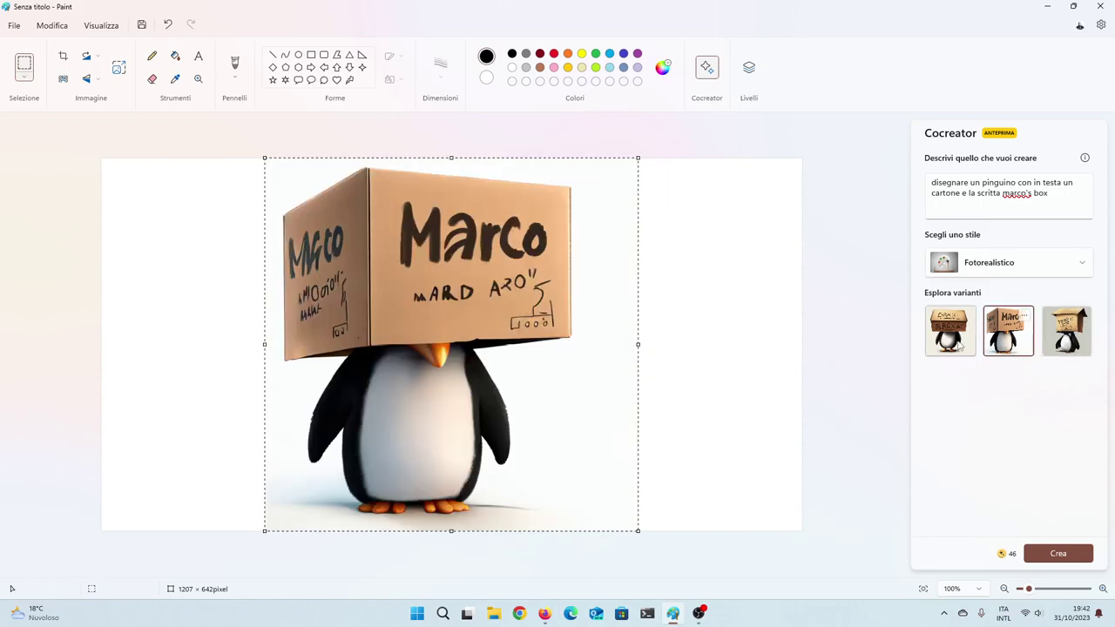
Save the second photorealistic penguin variant as an image file named "test 3".
left_click(1026, 320)
left_click(1069, 334)
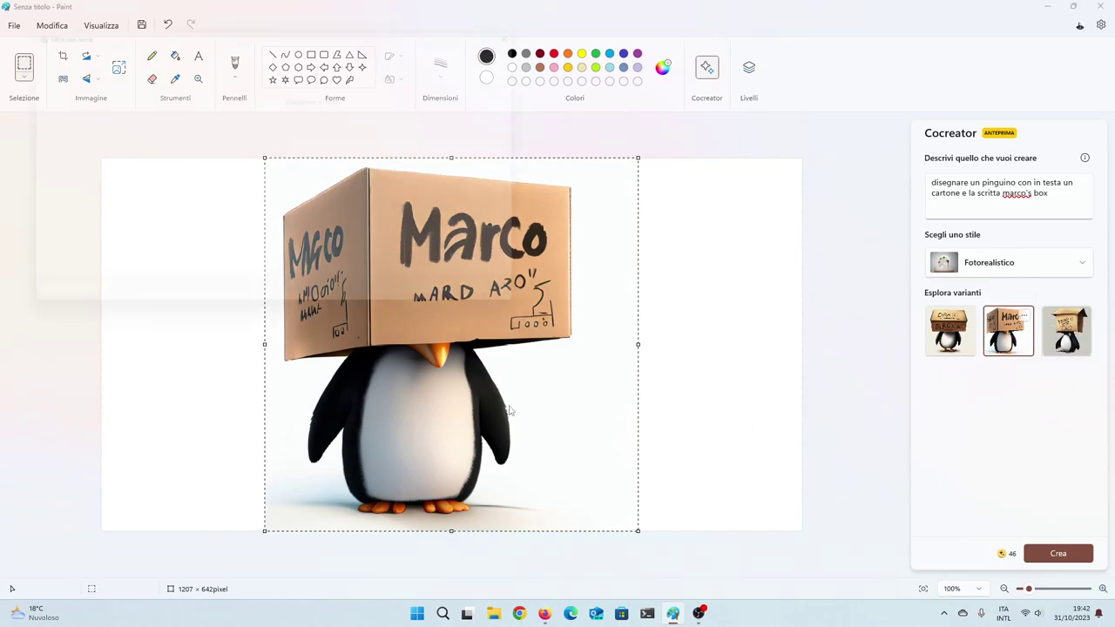
type("test 3")
key("Return")
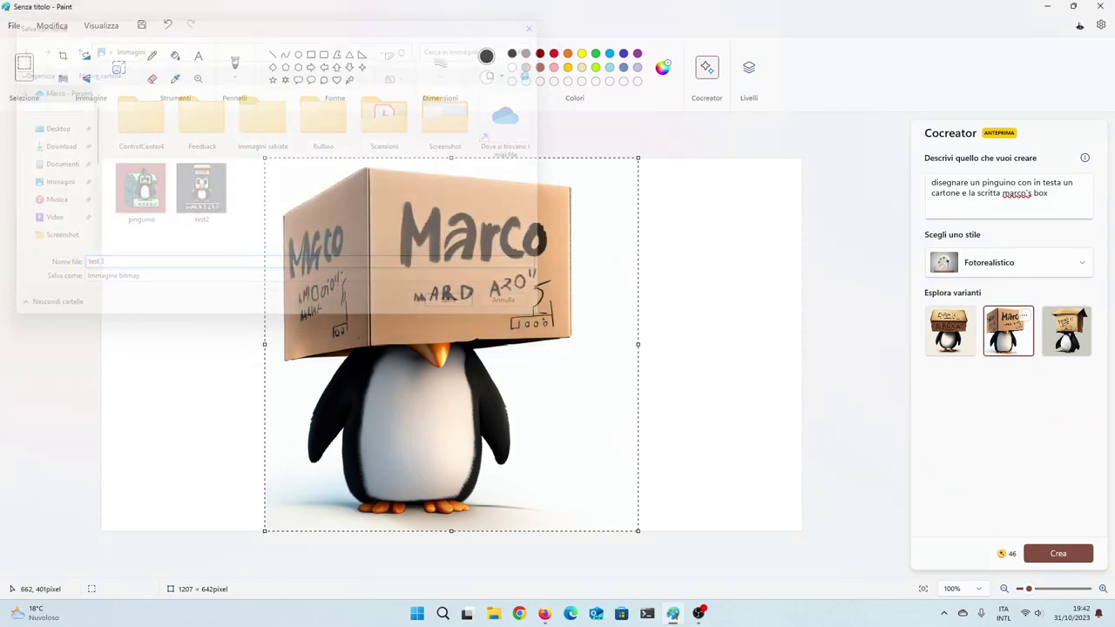
Change the Cocreator style to Anime and generate new variants from the same penguin prompt.
left_click(1059, 268)
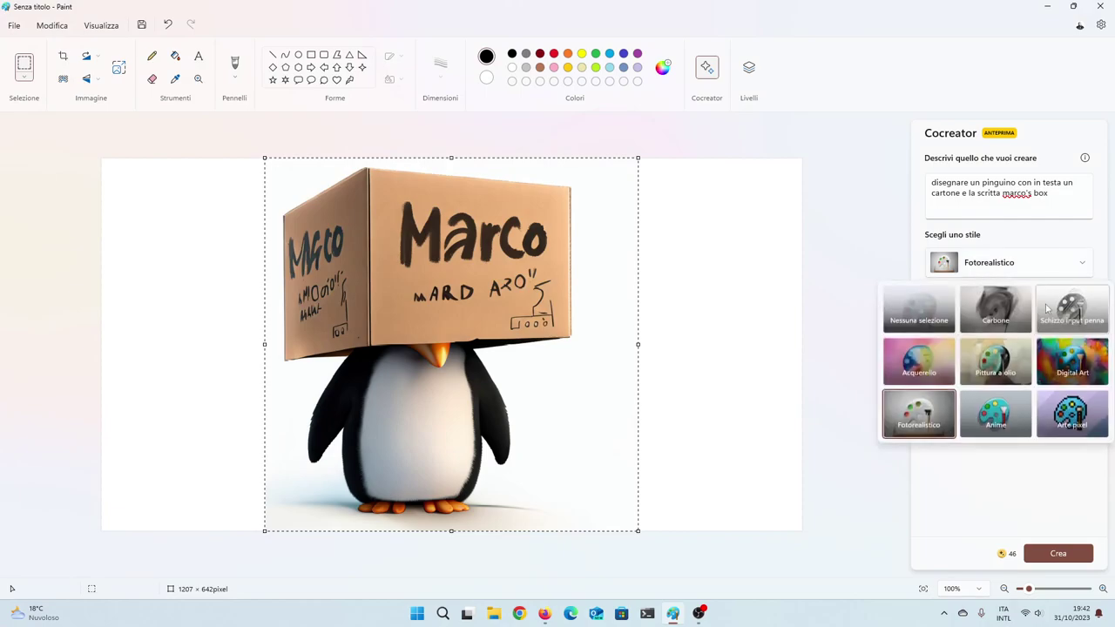
left_click(995, 413)
left_click(1056, 199)
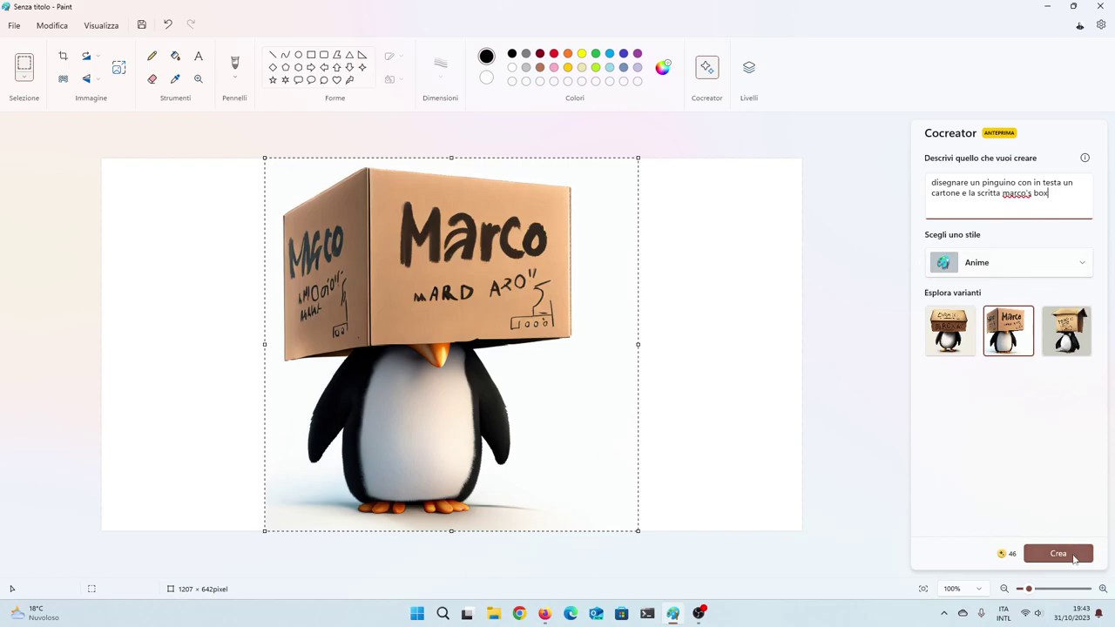
left_click(1075, 556)
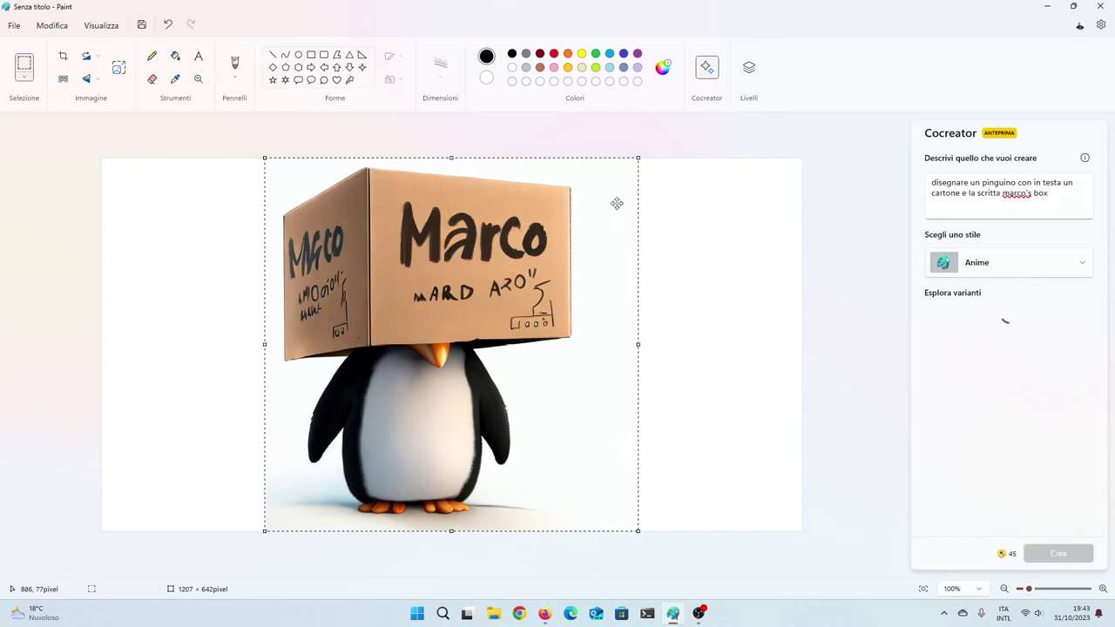
Delete the selected photorealistic penguin variant from the canvas.
left_click_drag(630, 194, 723, 356)
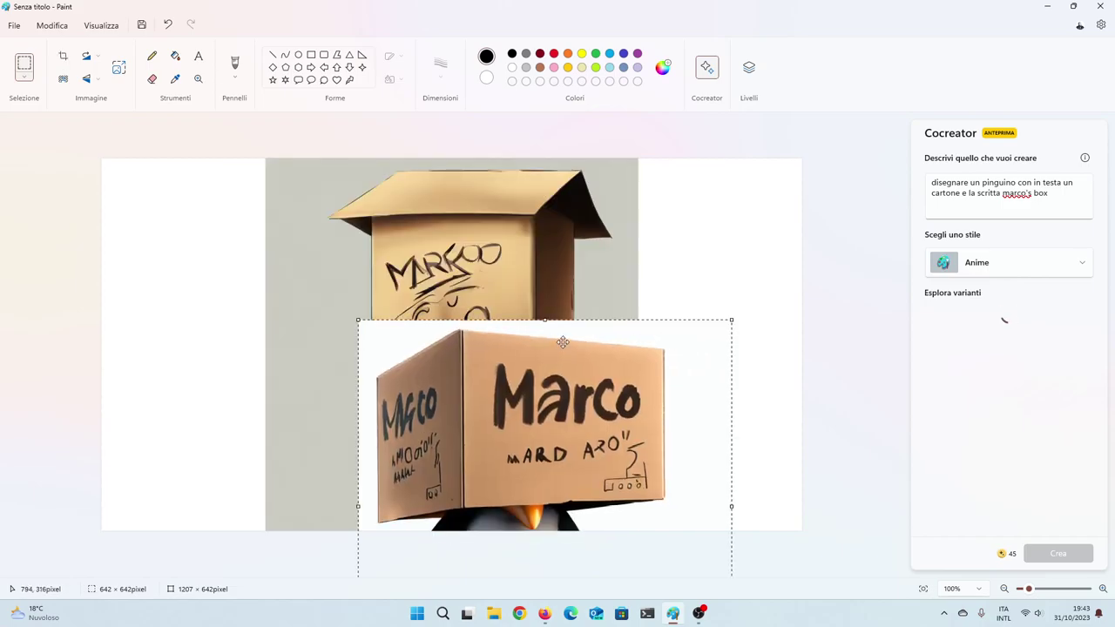
key("Delete")
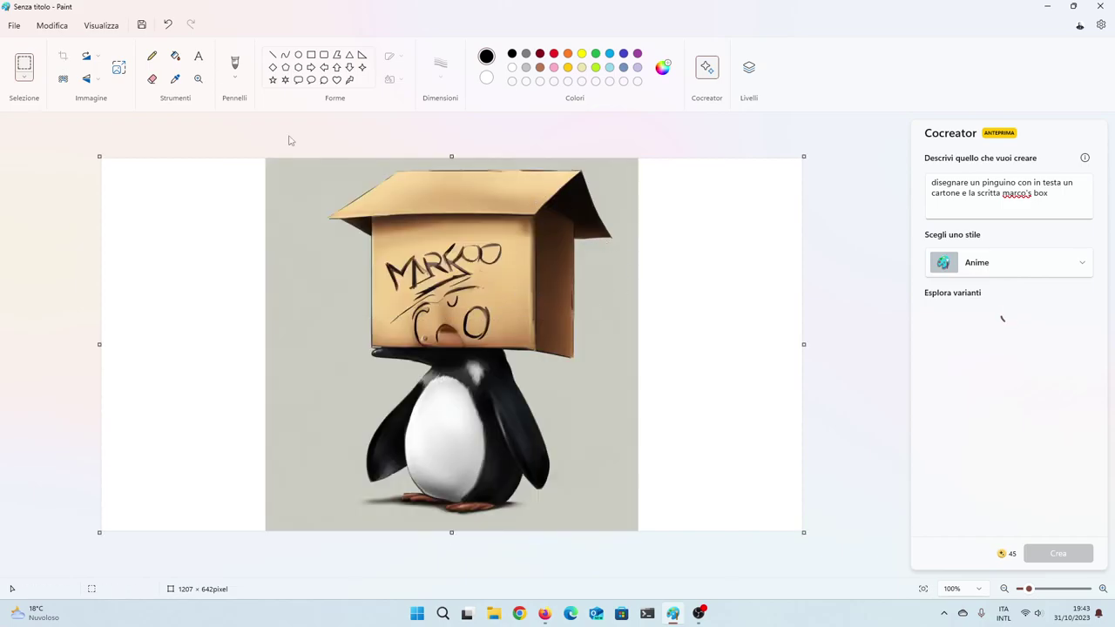
left_click(28, 78)
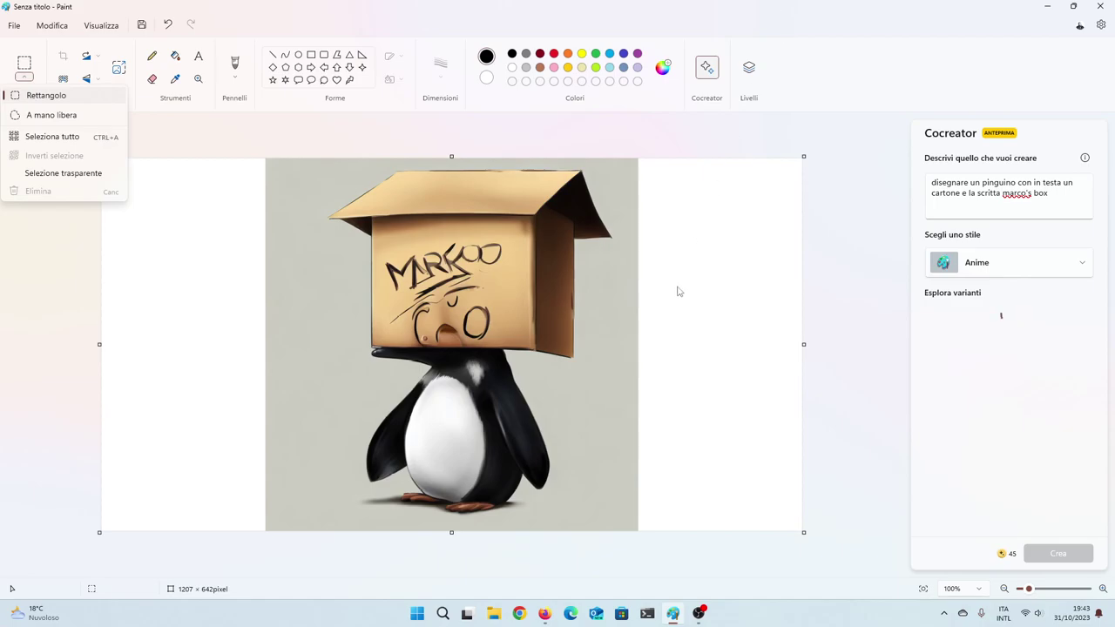
left_click(99, 163)
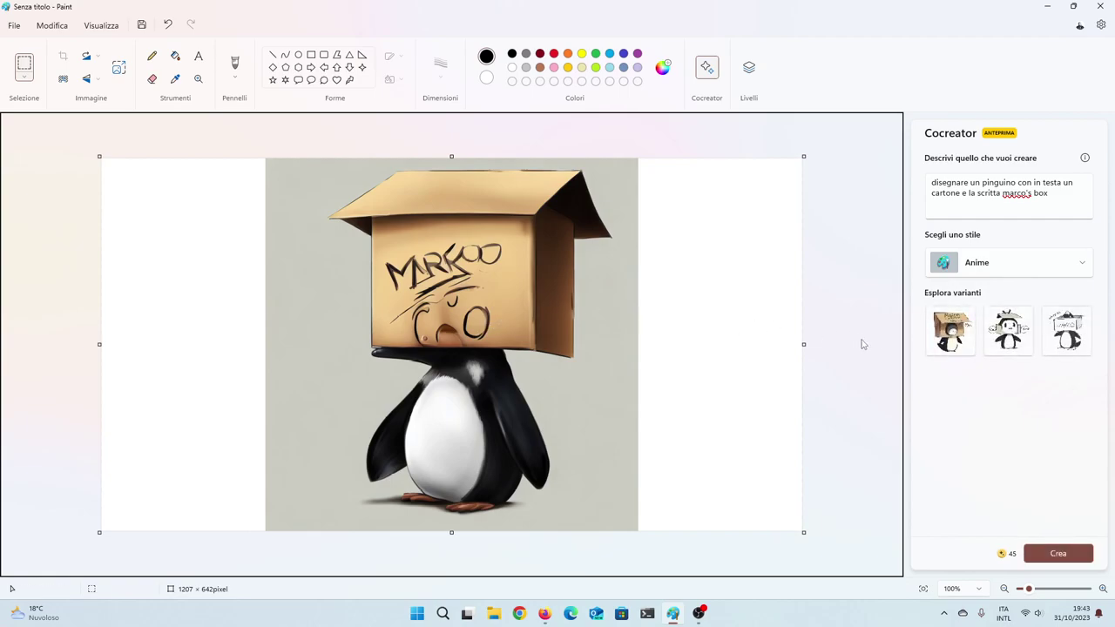
Place the three Anime penguin variants on the canvas in turn, ending with the third one.
left_click(956, 349)
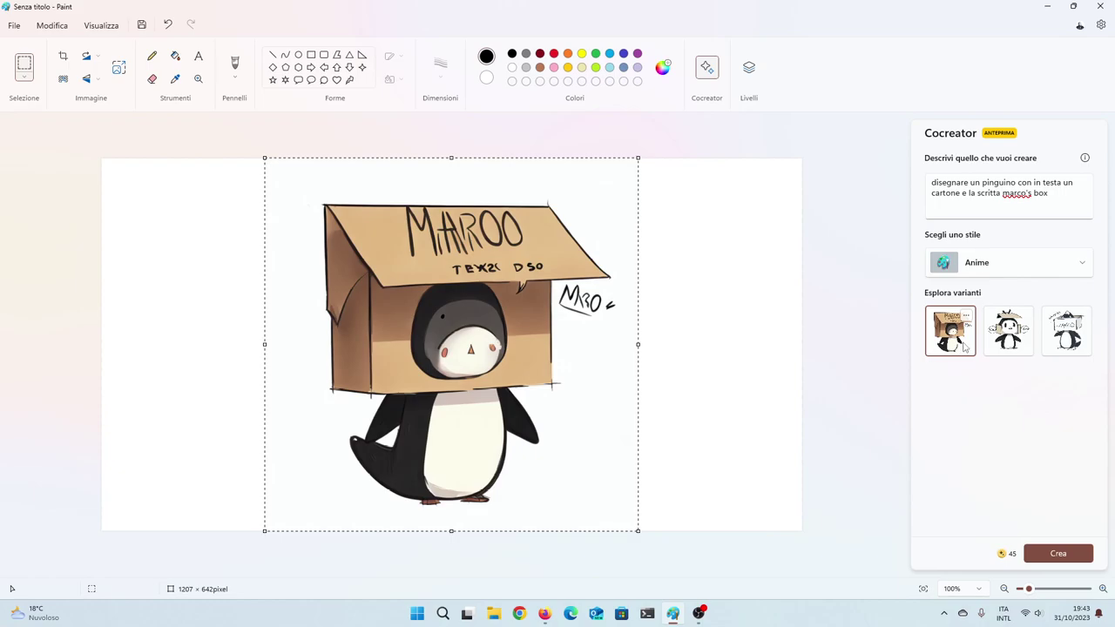
left_click_drag(1059, 596, 1031, 598)
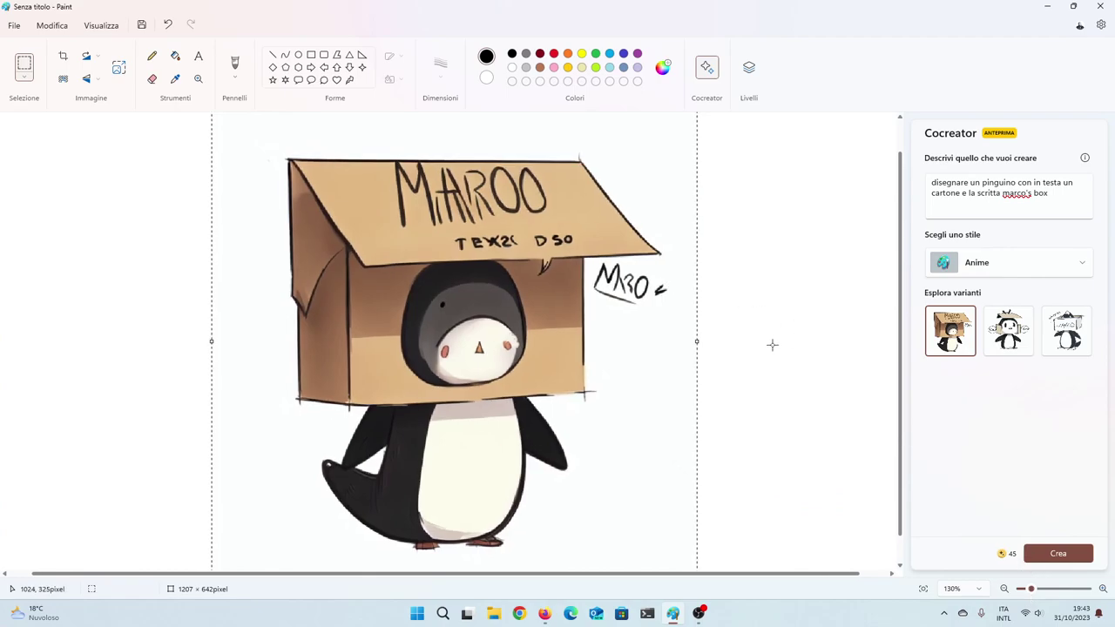
left_click(1006, 346)
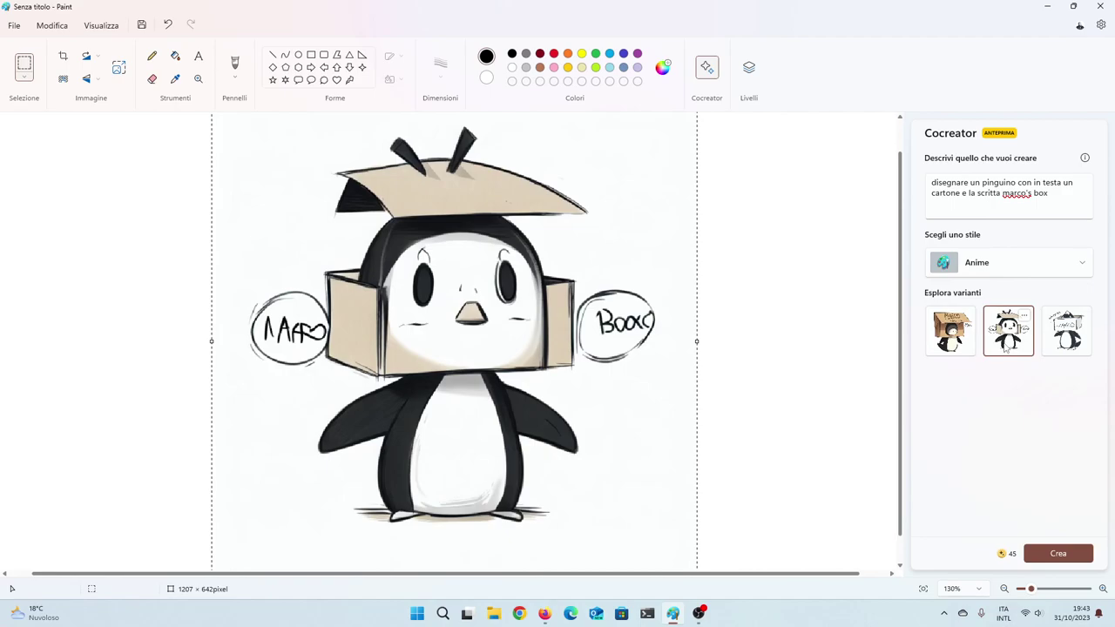
left_click(1069, 341)
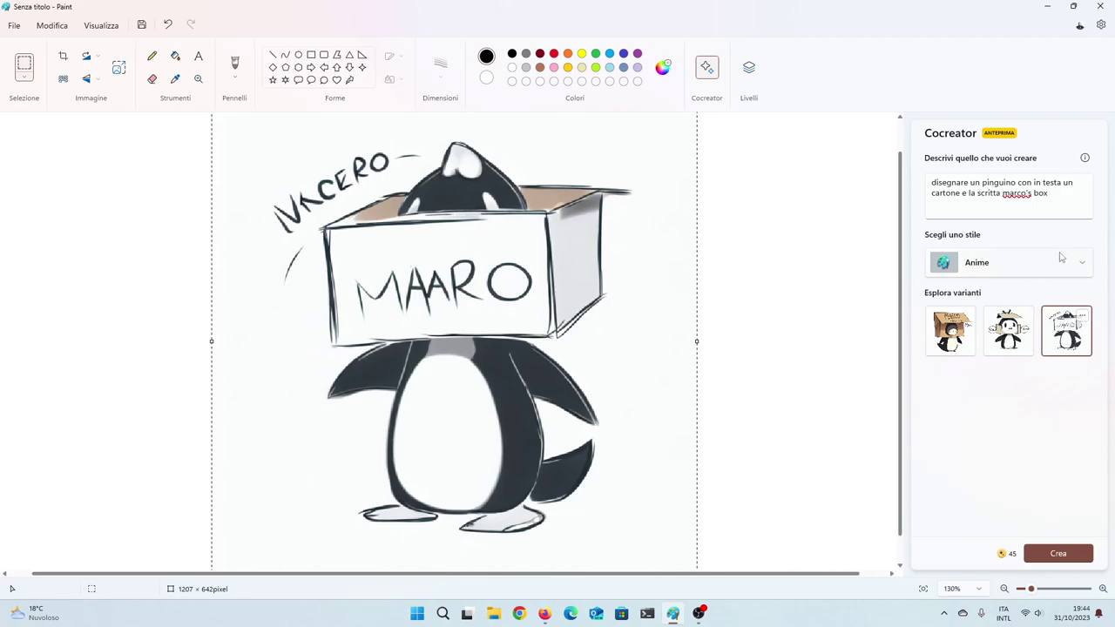
Set the Cocreator style to Nessuna selezione and generate new variants from the same penguin prompt.
left_click(1031, 270)
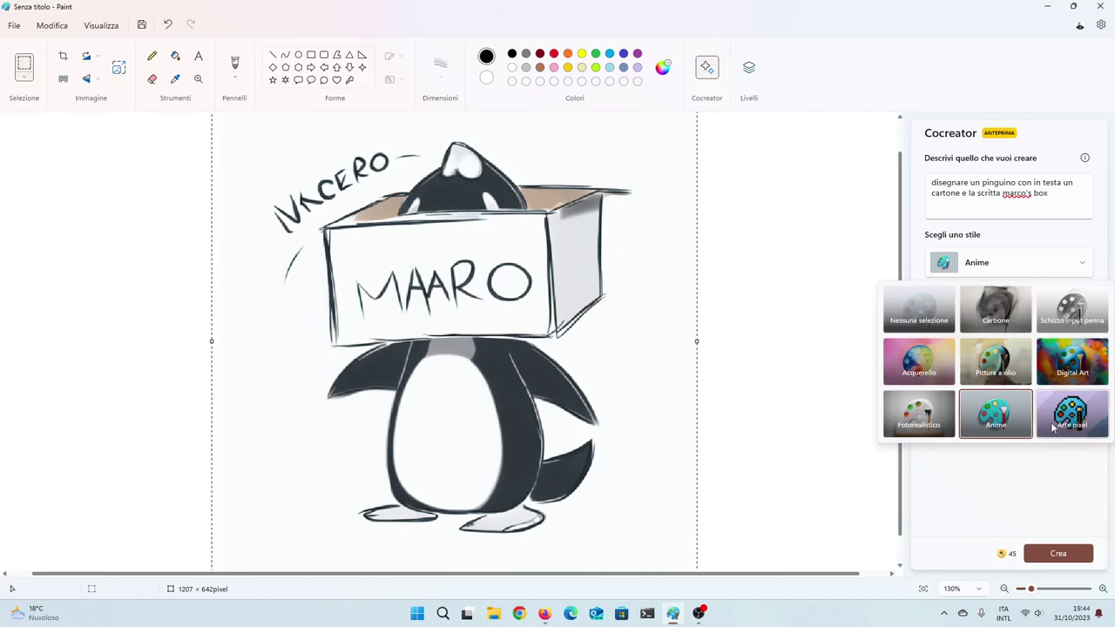
left_click(940, 322)
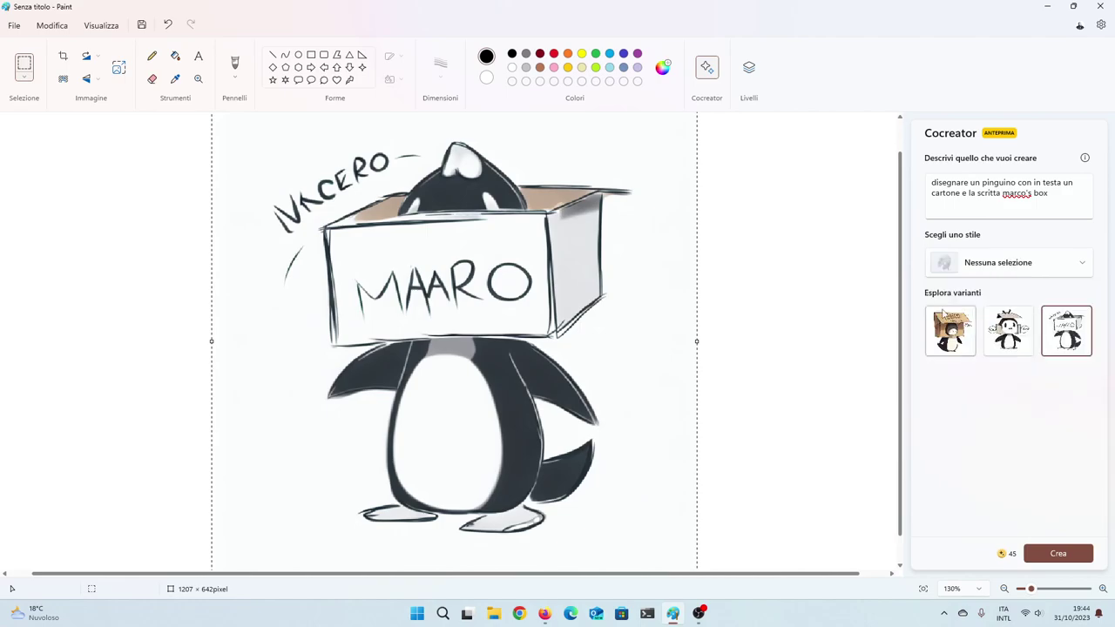
left_click(1062, 199)
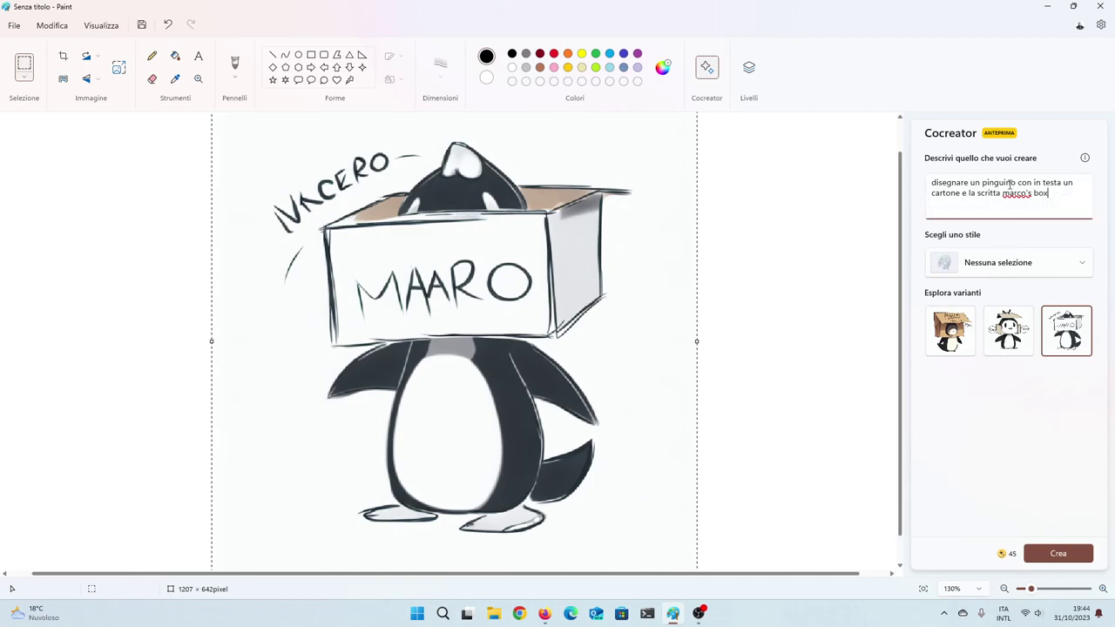
left_click(1057, 552)
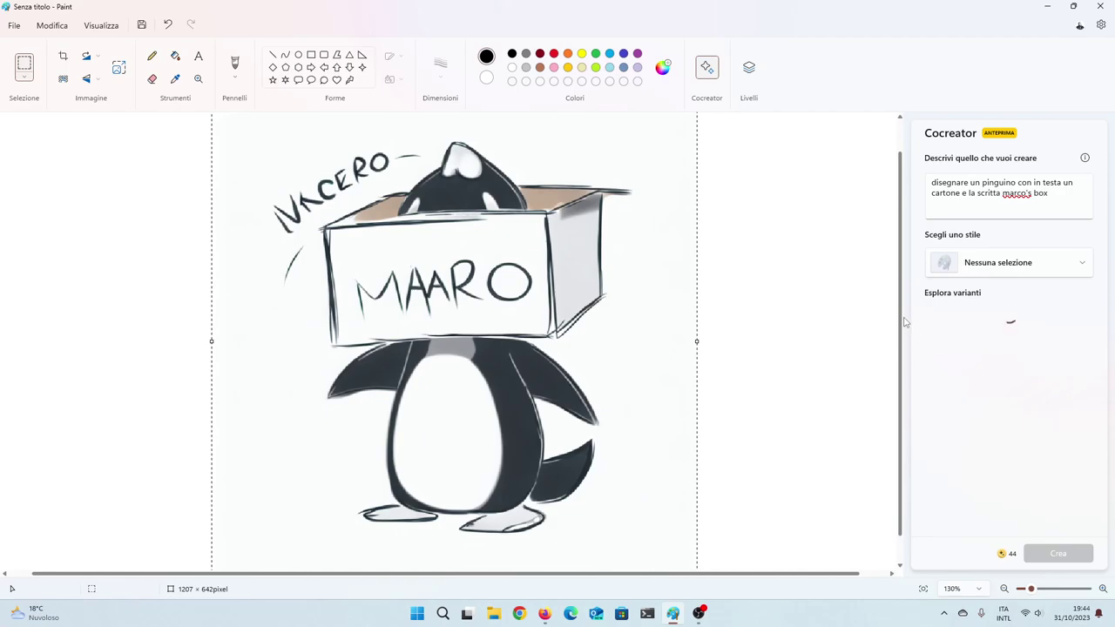
Place the three penguin variants generated without a style on the canvas in turn, ending with the third one.
scroll(904, 322, "up", 2)
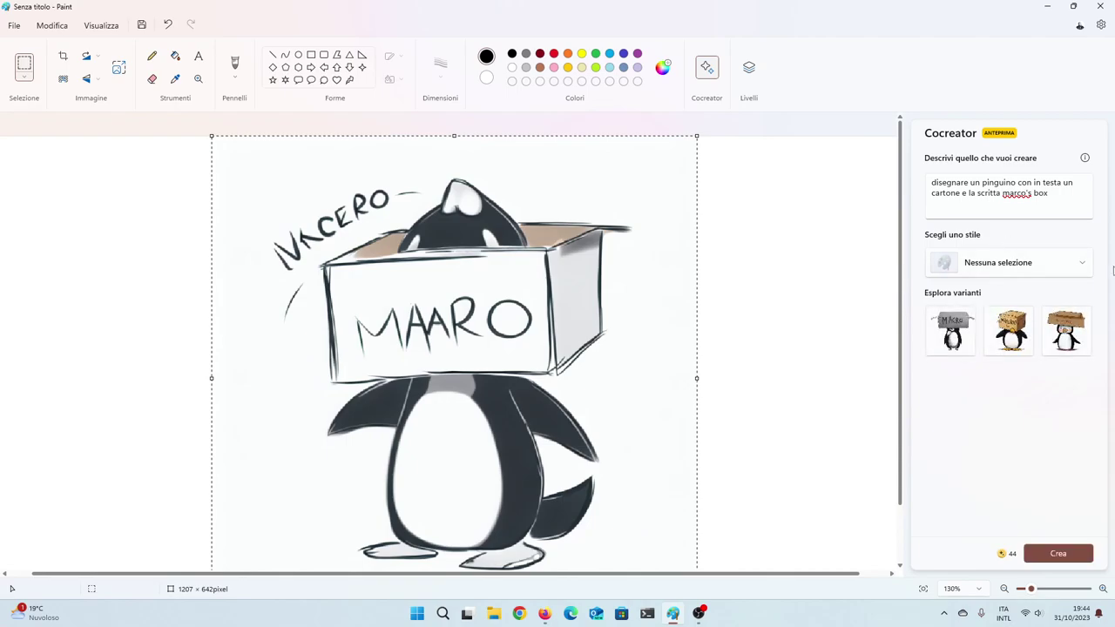
left_click(962, 350)
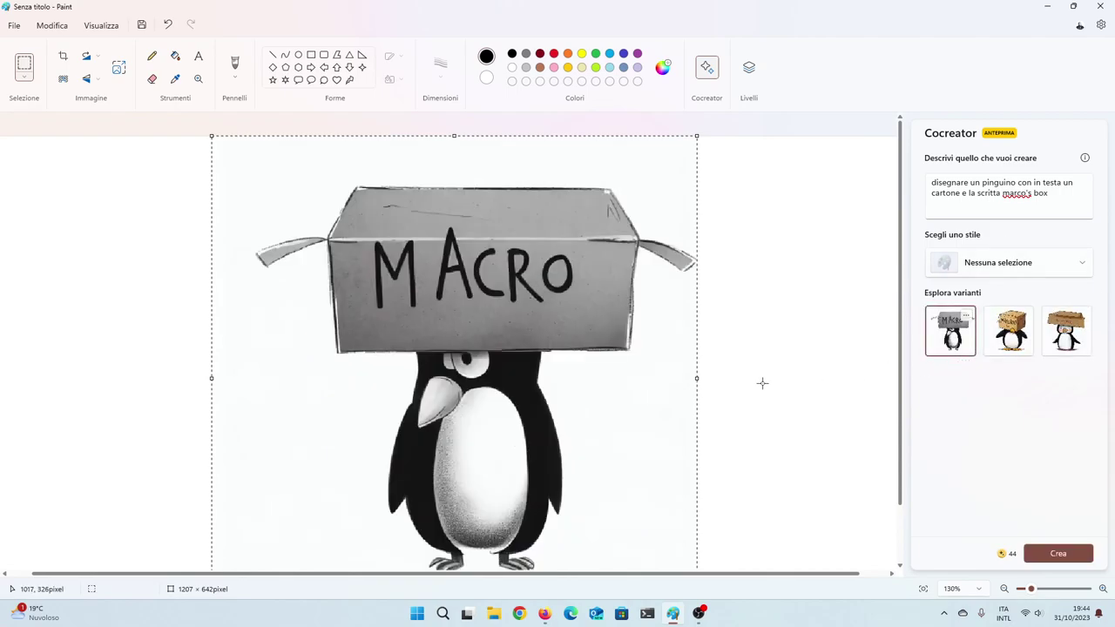
left_click(1008, 331)
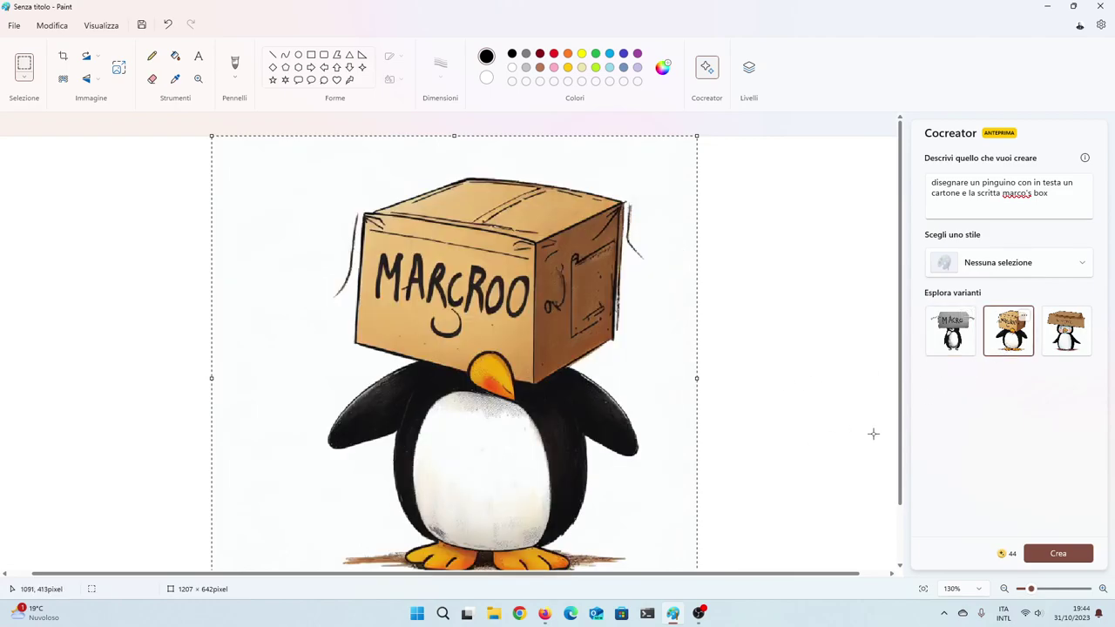
left_click(1067, 331)
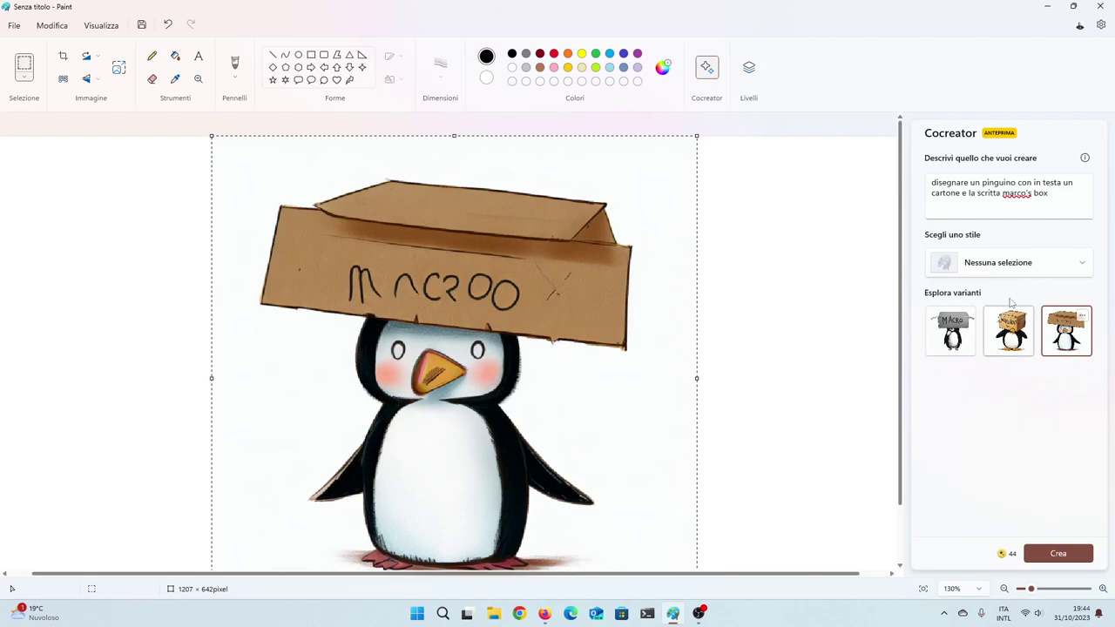
Replace the Cocreator prompt with "un pinguino vestito da delfino che fa dolcetto o scherzetto per halloween" and generate new variants.
triple_click(1013, 193)
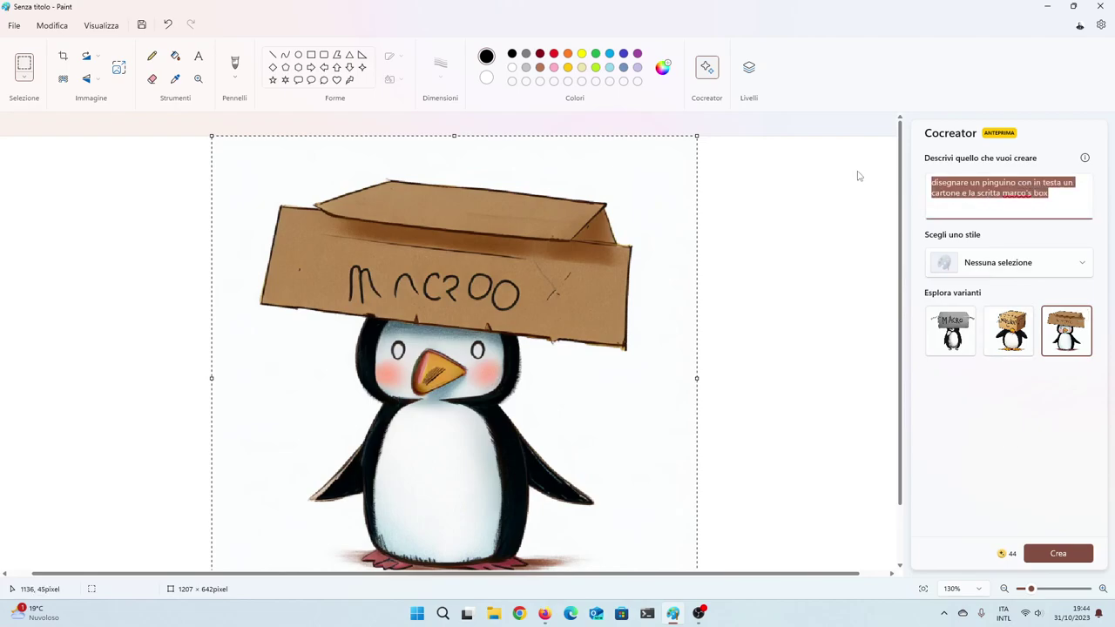
type("un")
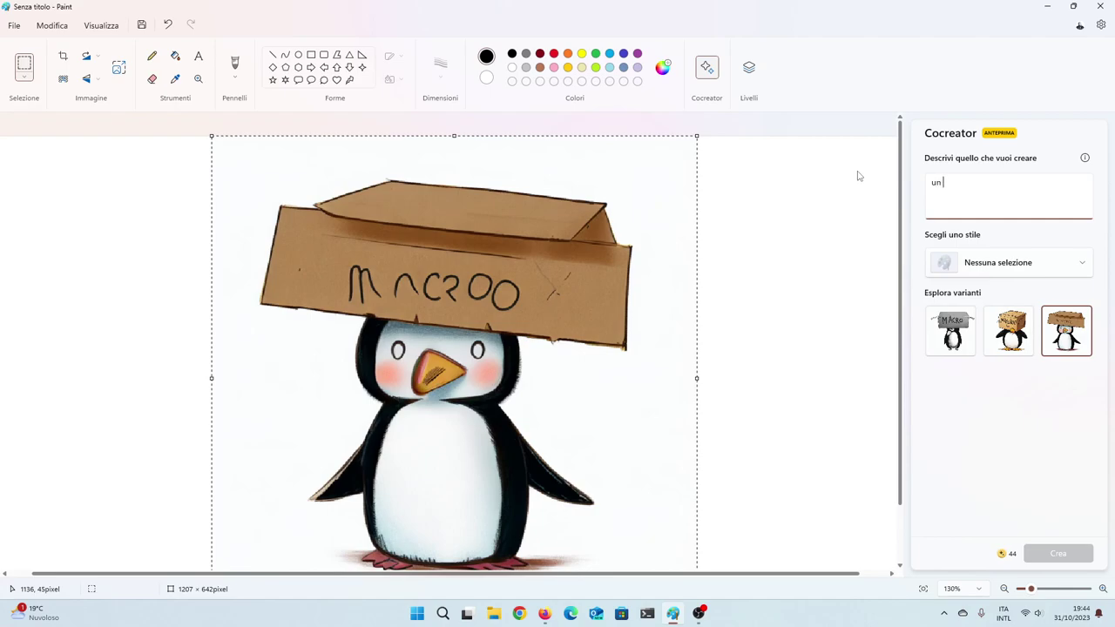
type(" pingu")
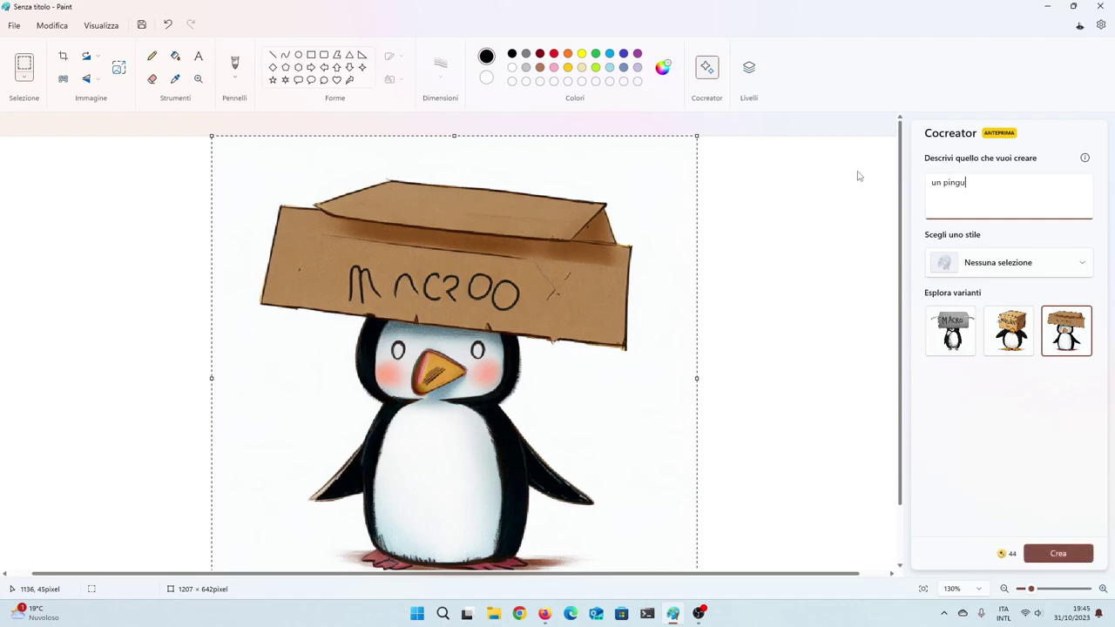
type("ino evs")
key("BackSpace")
type("vestito da delfino che fa dolcetto o scherzetto per ")
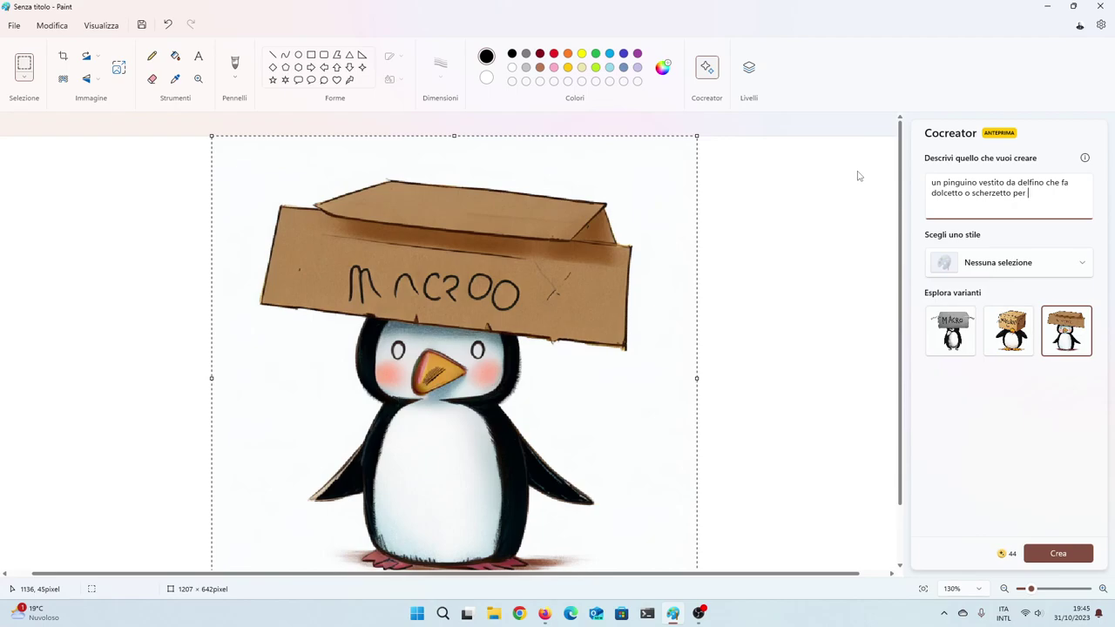
type("halloween")
left_click(1059, 554)
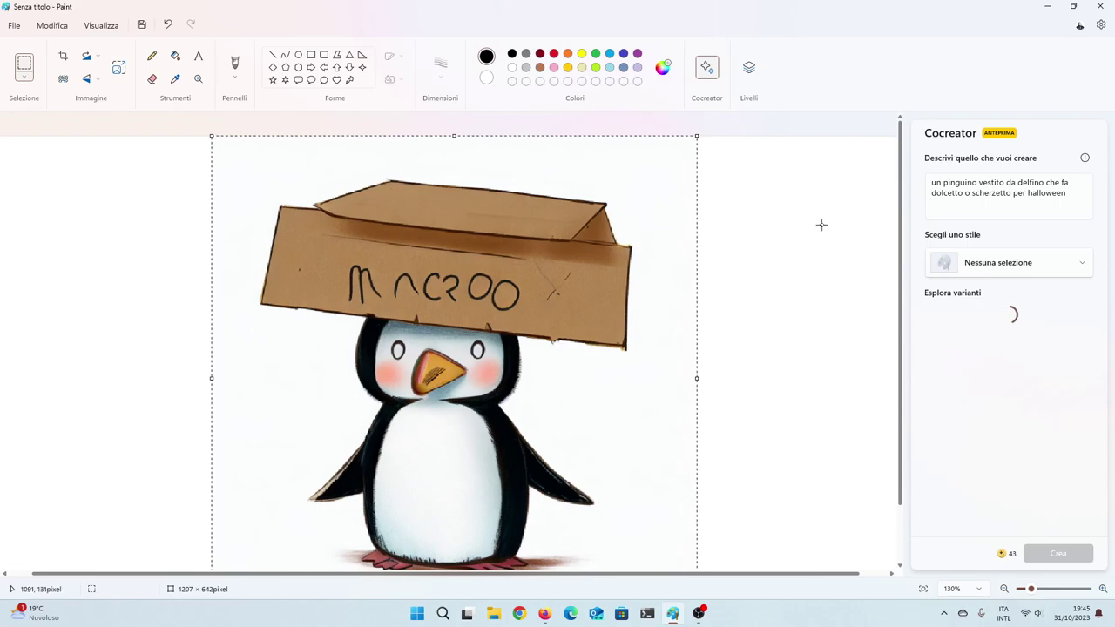
Shrink and move the selected penguin variant with the flat cardboard box, and delete it from the canvas.
left_click_drag(697, 135, 622, 233)
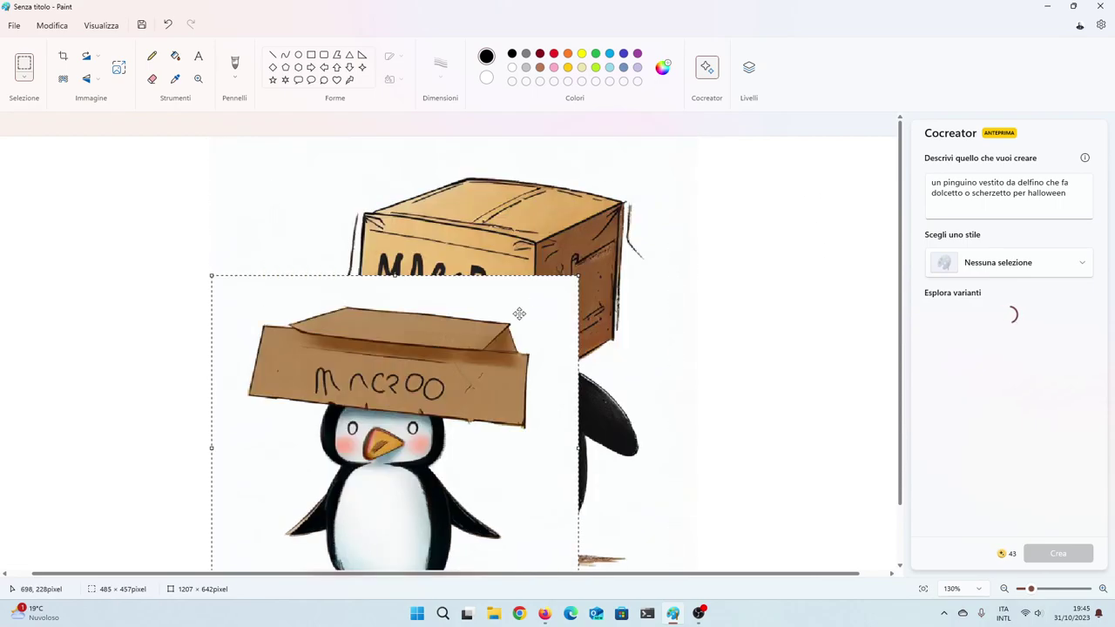
left_click_drag(493, 305, 700, 229)
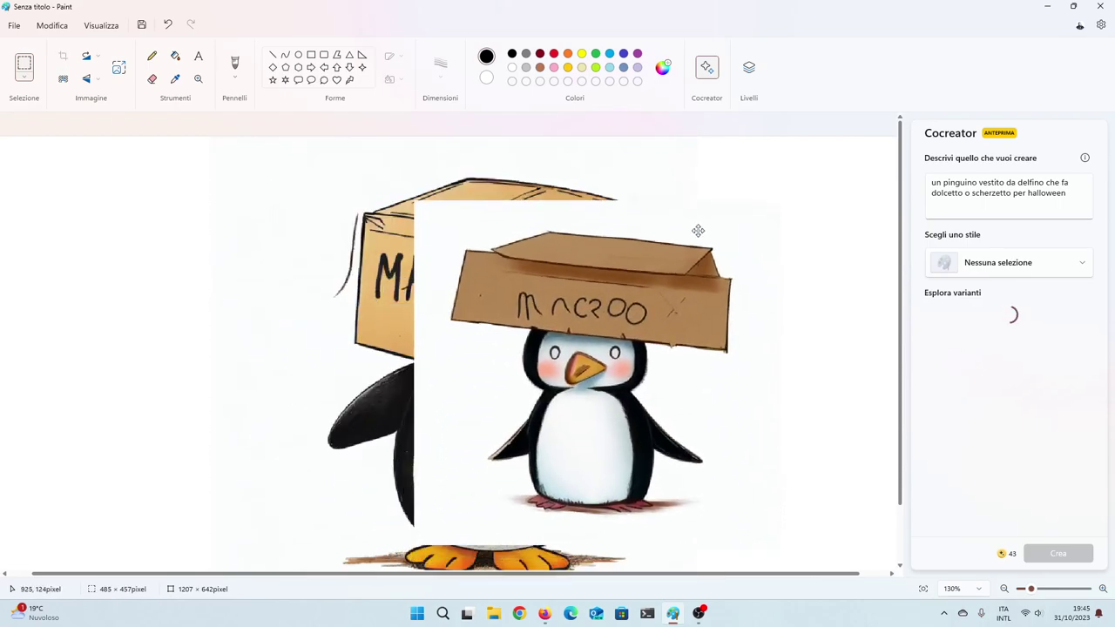
key("Delete")
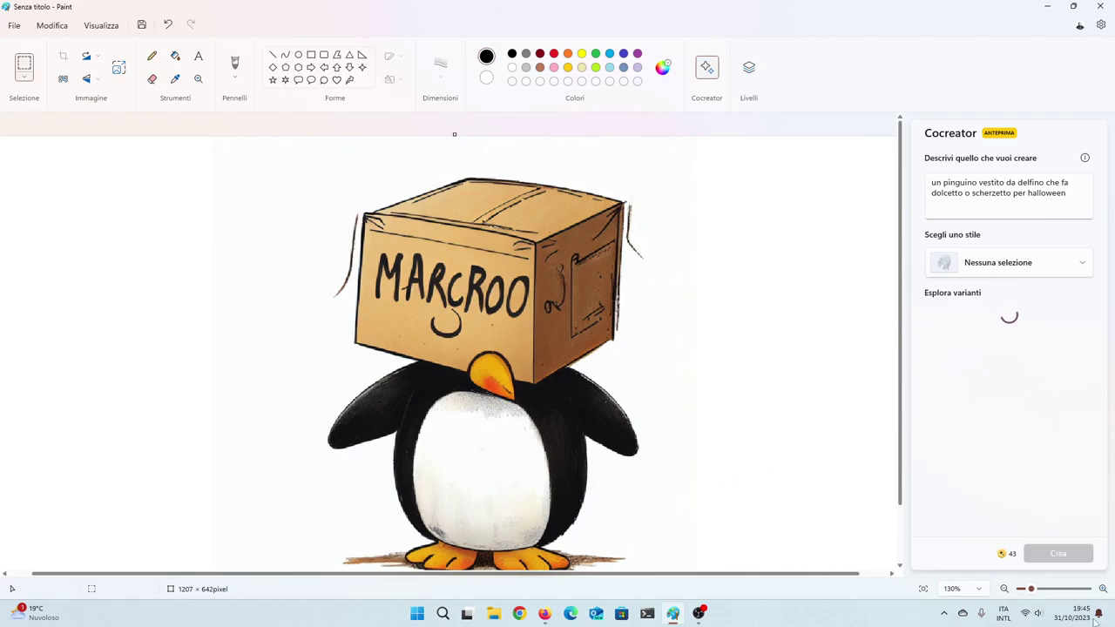
Place the three Halloween penguin variants on the canvas in turn, ending with the third, and examine the second and third up close.
left_click(950, 332)
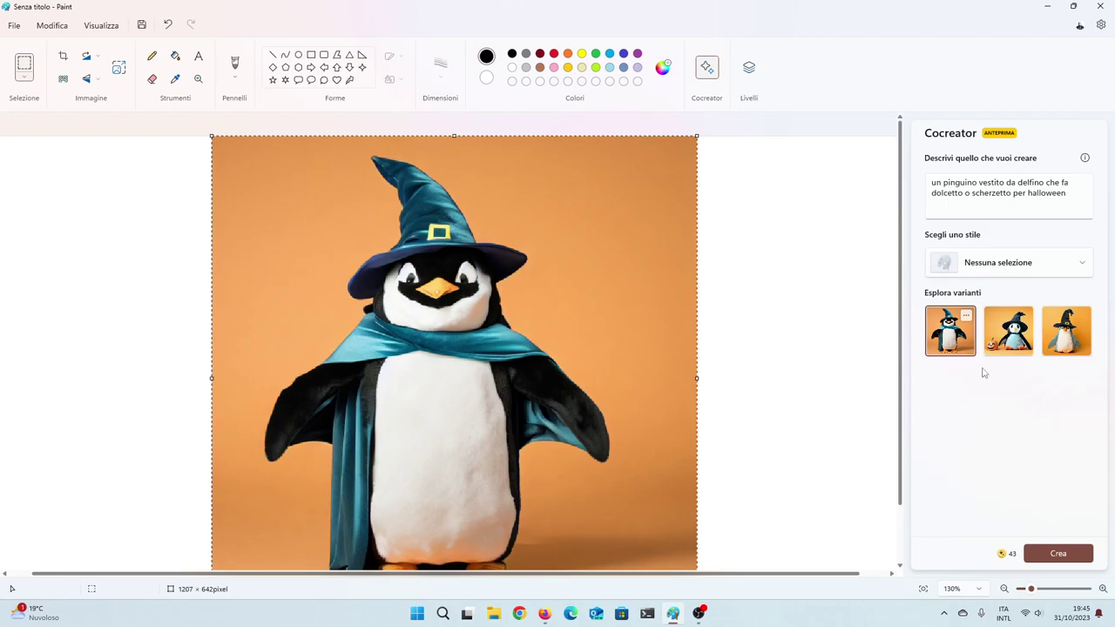
left_click(1008, 329)
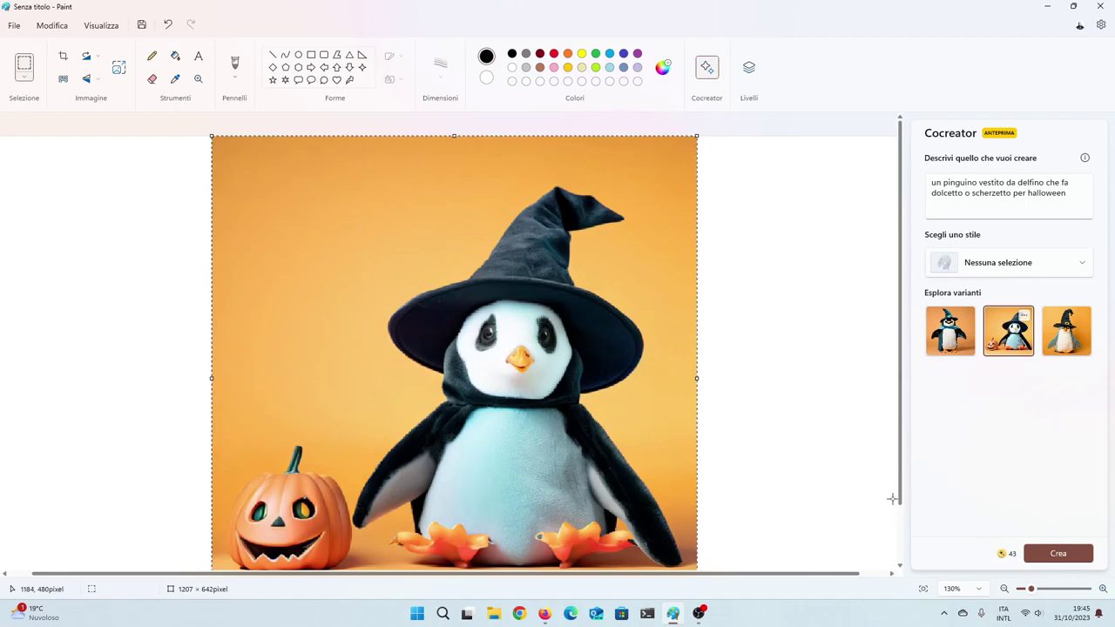
mouse_move(1031, 589)
left_mouse_down()
mouse_move(1070, 603)
mouse_move(1039, 609)
left_mouse_up()
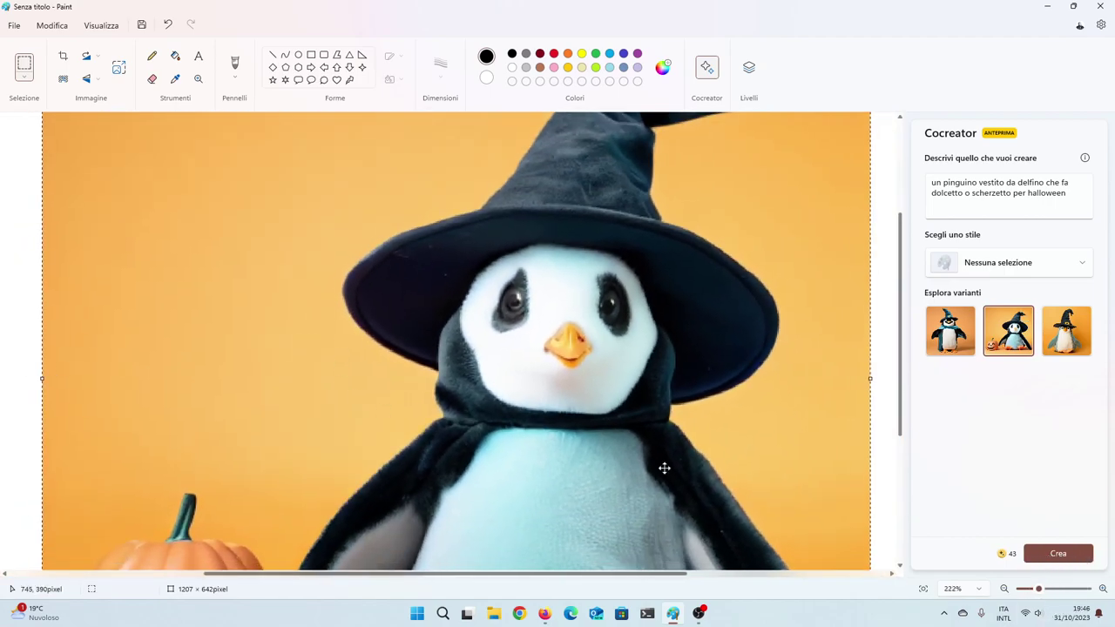
left_click_drag(1037, 589, 1030, 589)
left_click(1066, 331)
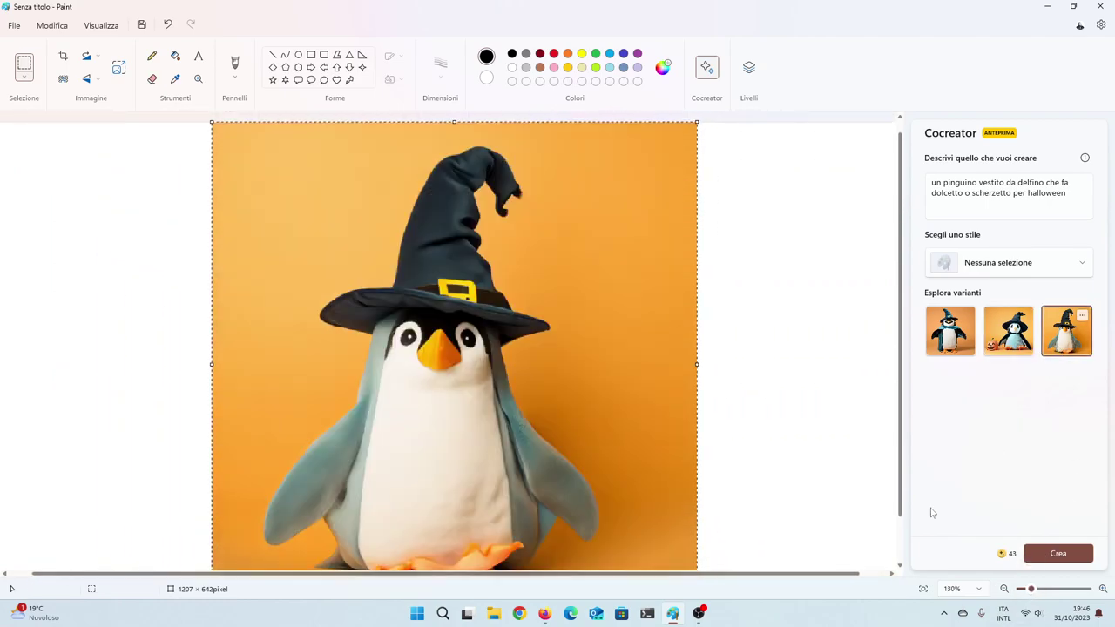
left_click_drag(1032, 589, 1037, 589)
left_click_drag(899, 334, 885, 389)
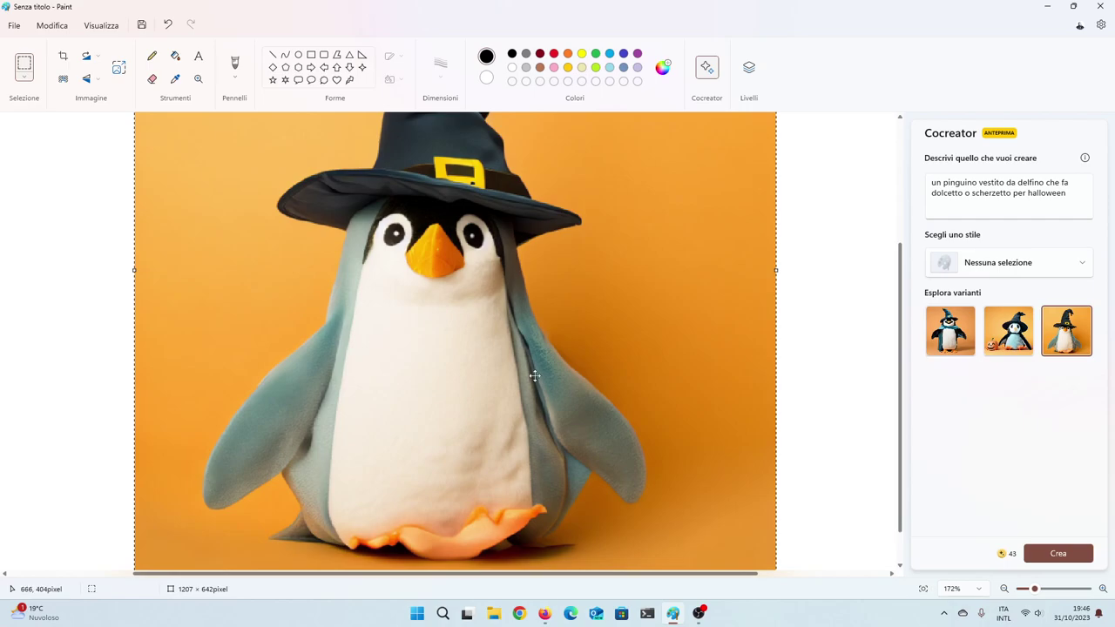
left_click_drag(900, 383, 869, 327)
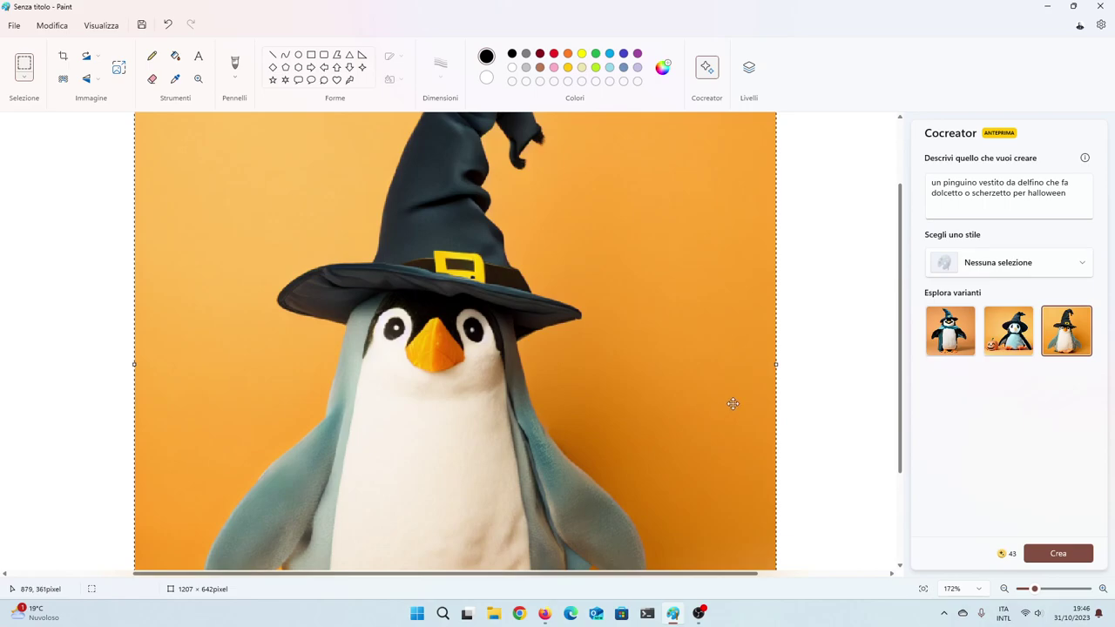
Restore the Paint window to a smaller floating size and place it near the middle of the desktop.
double_click(677, 5)
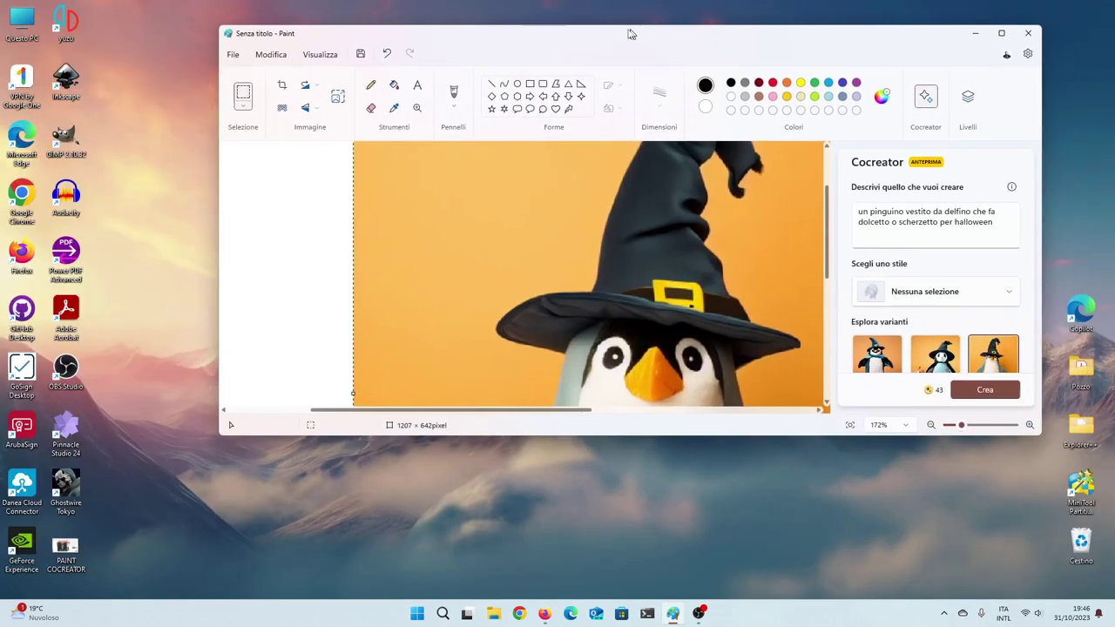
left_click_drag(901, 492, 899, 500)
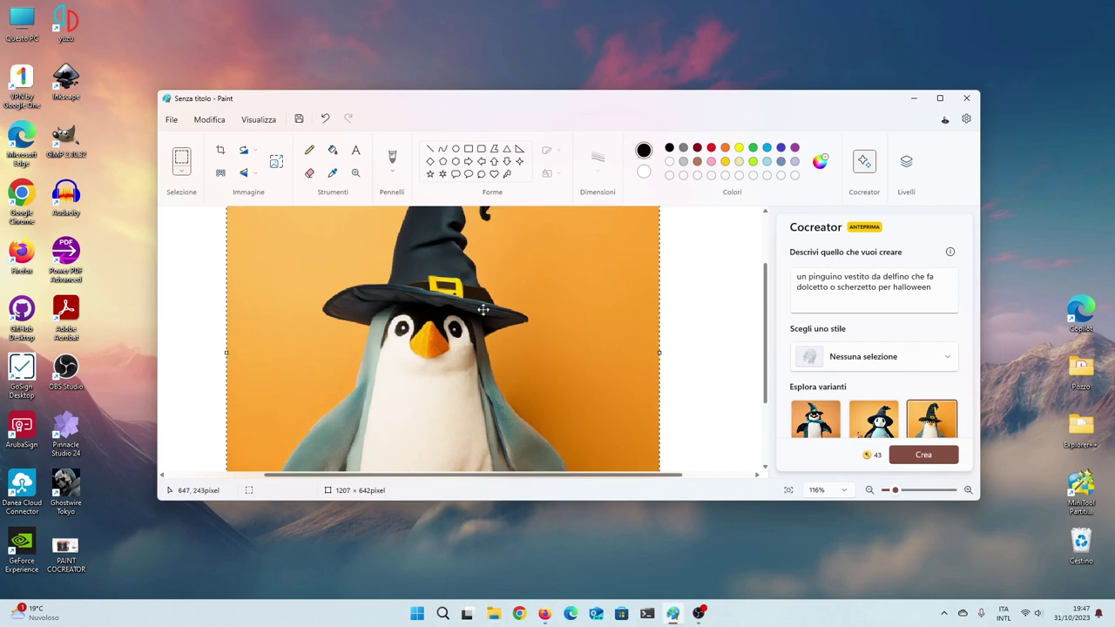
left_click_drag(767, 335, 777, 308)
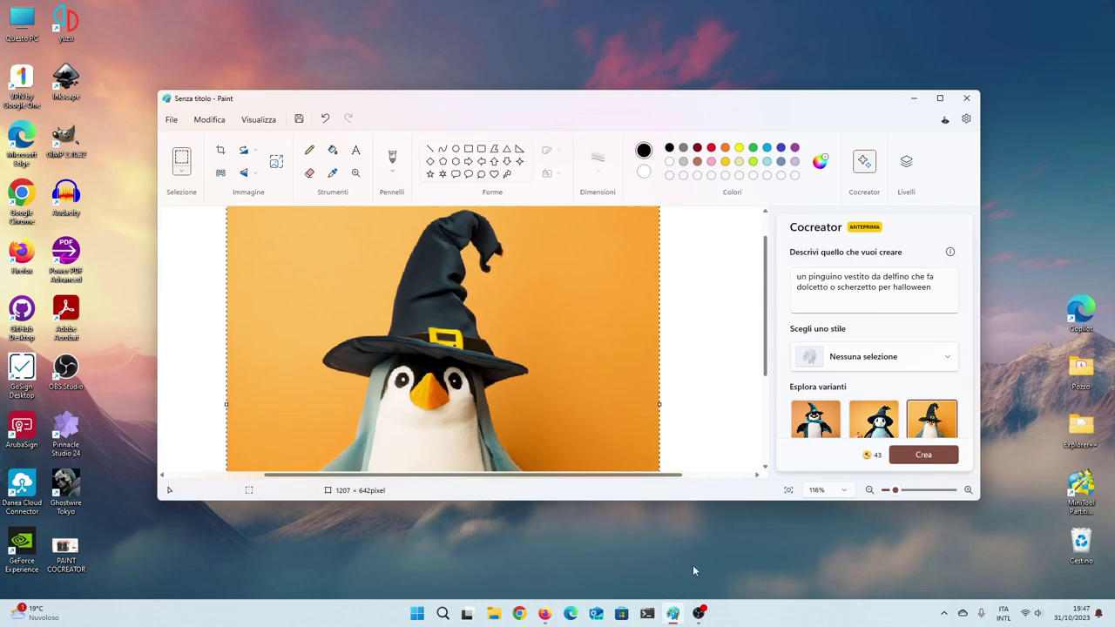
left_click(943, 613)
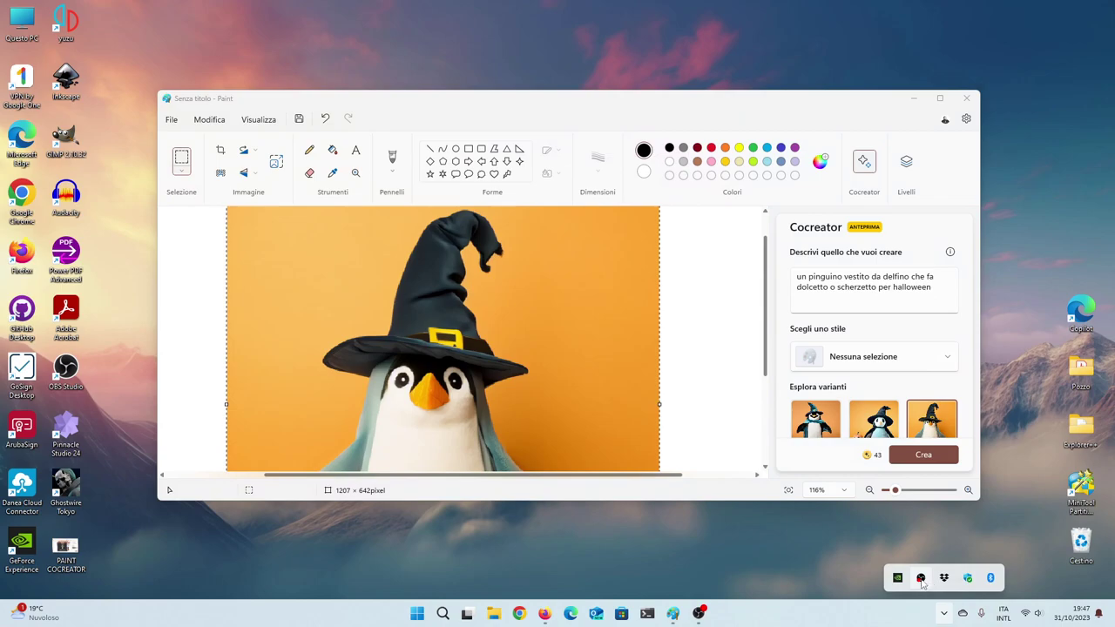